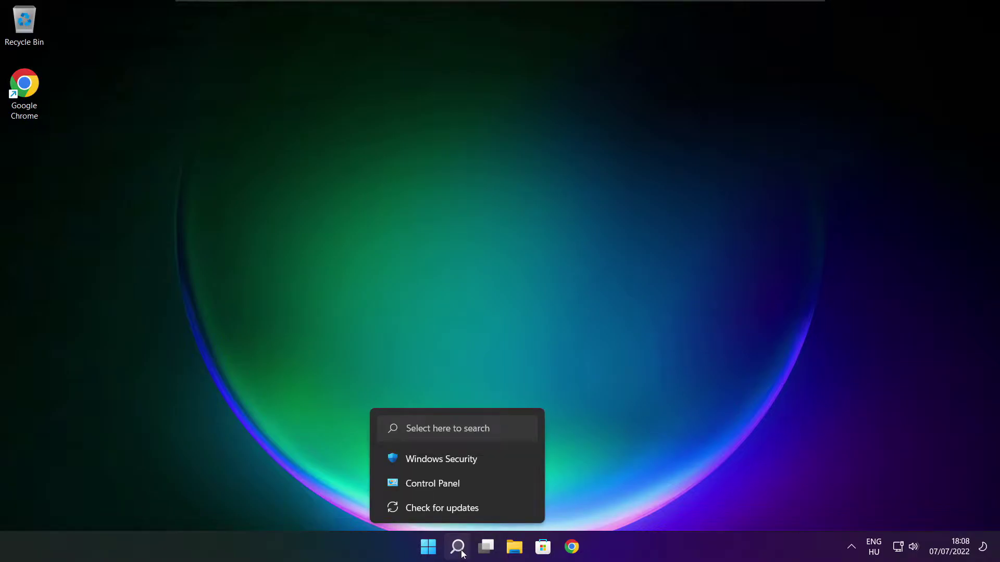
Search Windows for 'device manager' and launch Device Manager from the best match.
left_click(463, 553)
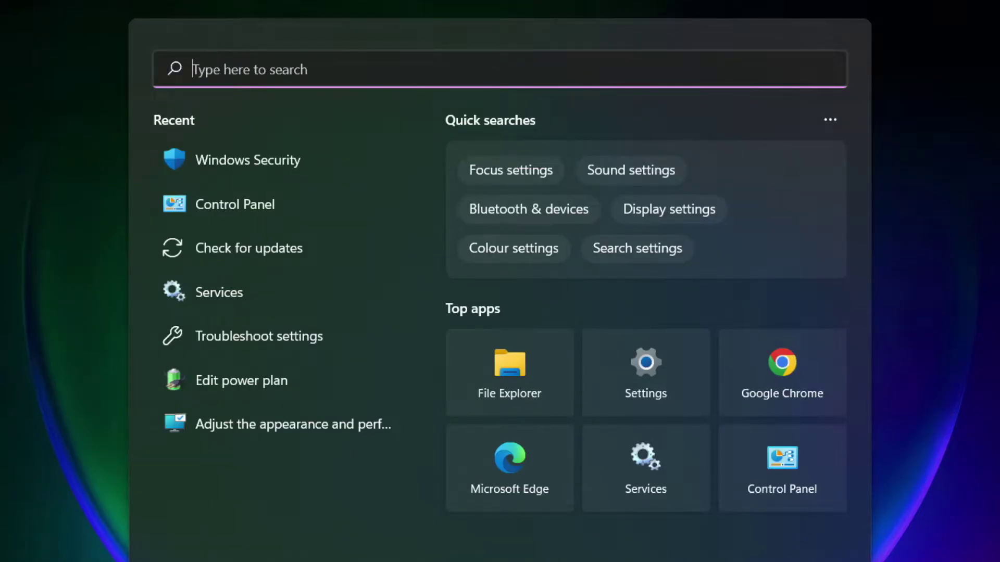
type("device ma")
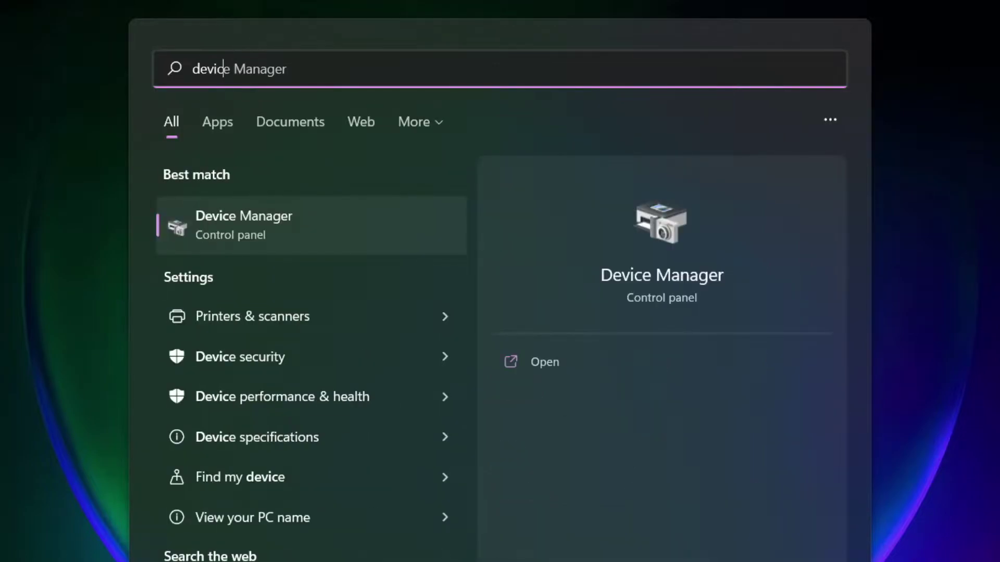
type("nager")
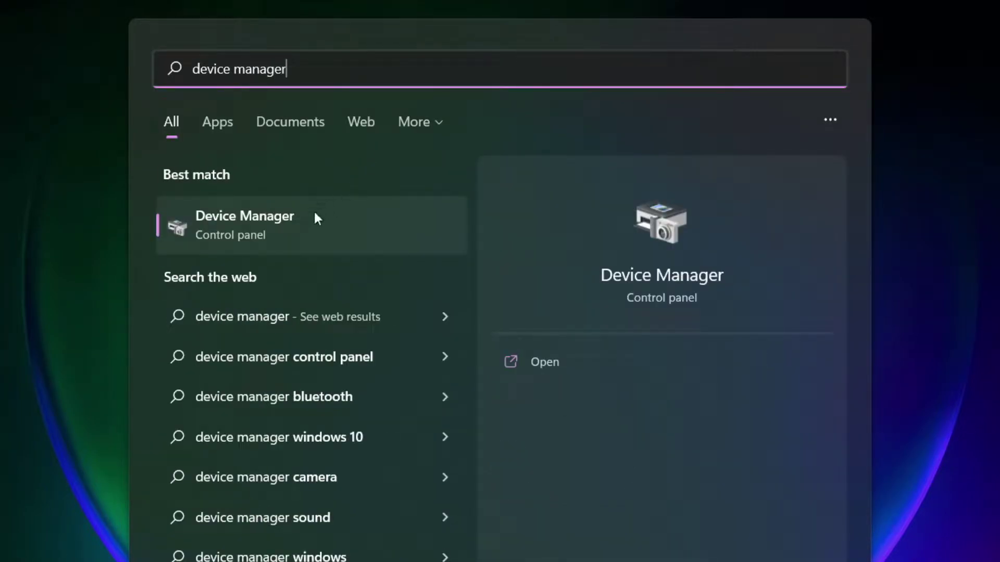
left_click(367, 236)
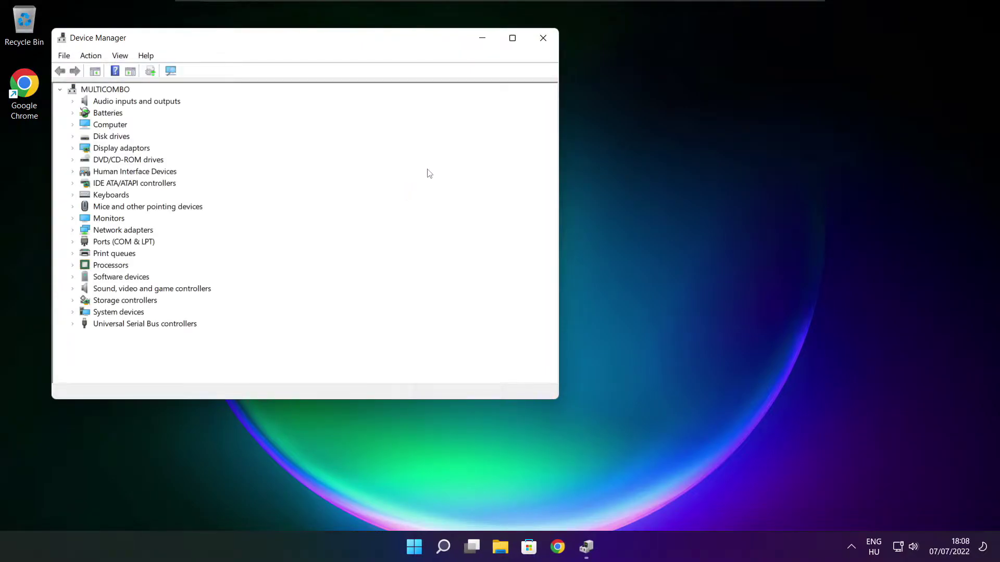
Maximize Device Manager and run an automatic driver search for the VMware SVGA 3D display adaptor.
left_click(511, 38)
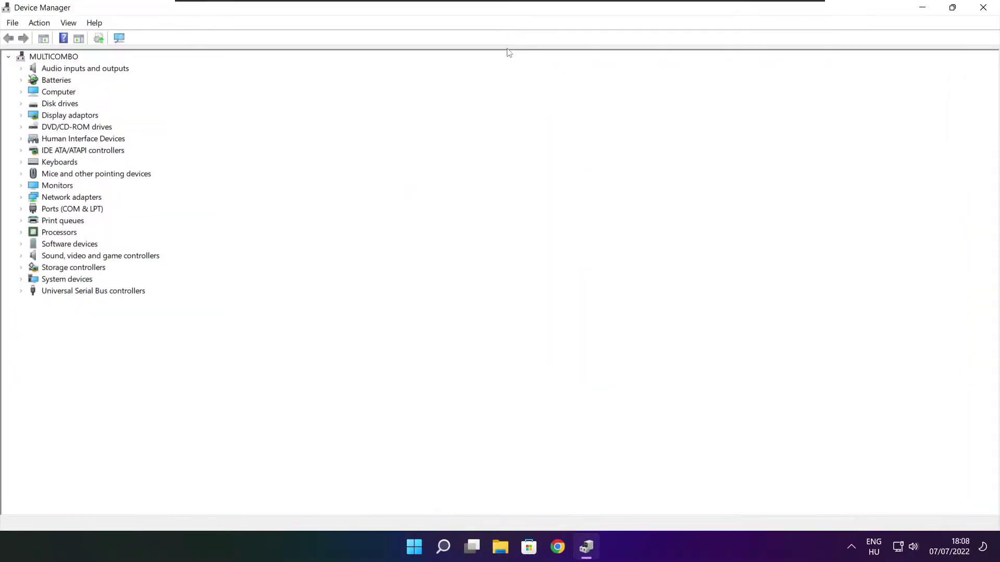
left_click(60, 115)
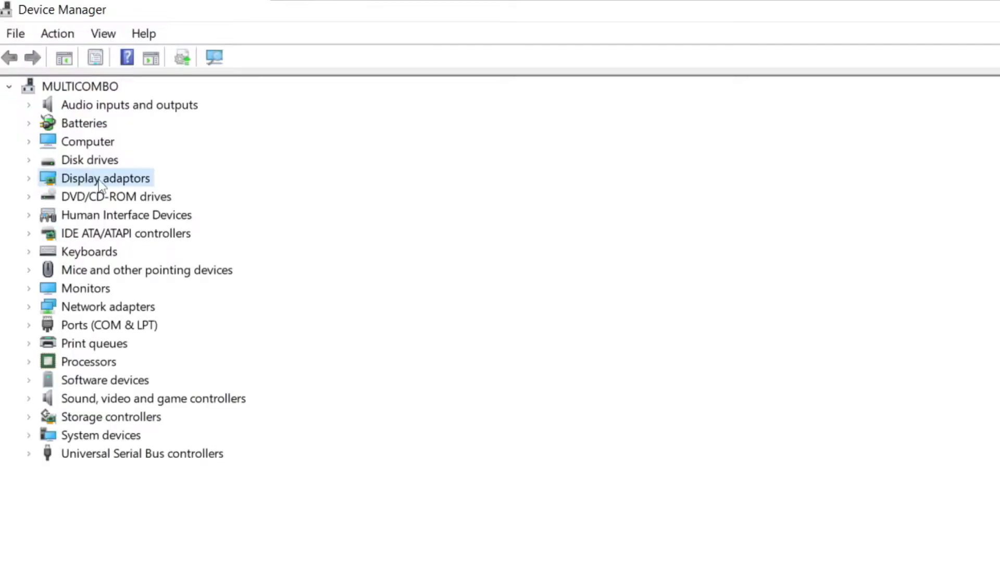
left_click(29, 178)
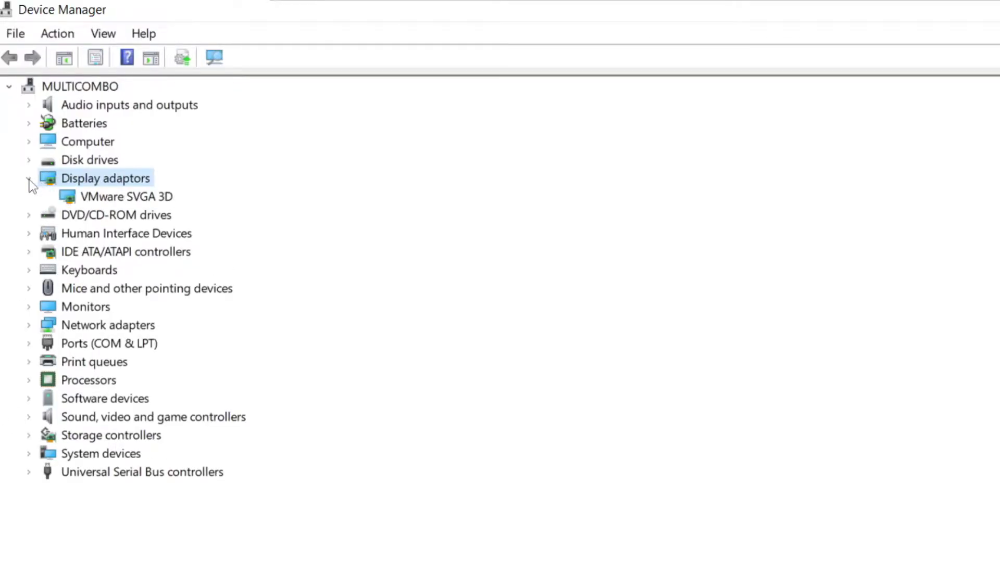
left_click(128, 198)
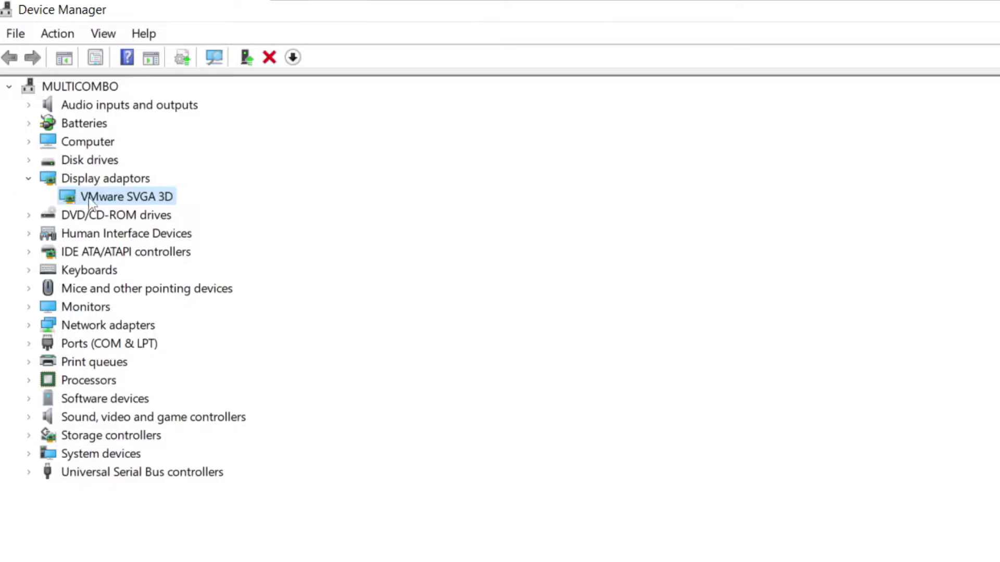
right_click(99, 198)
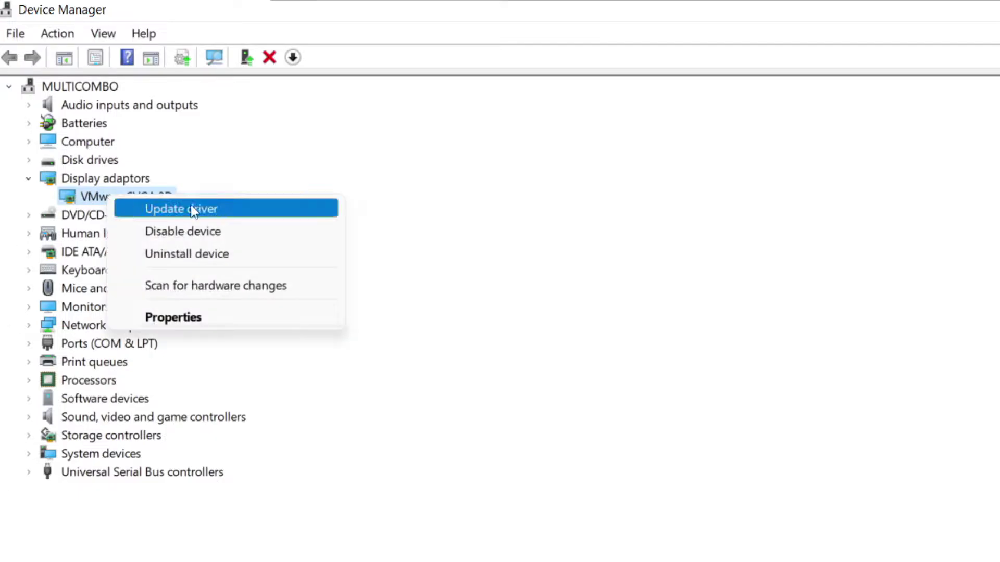
left_click(222, 211)
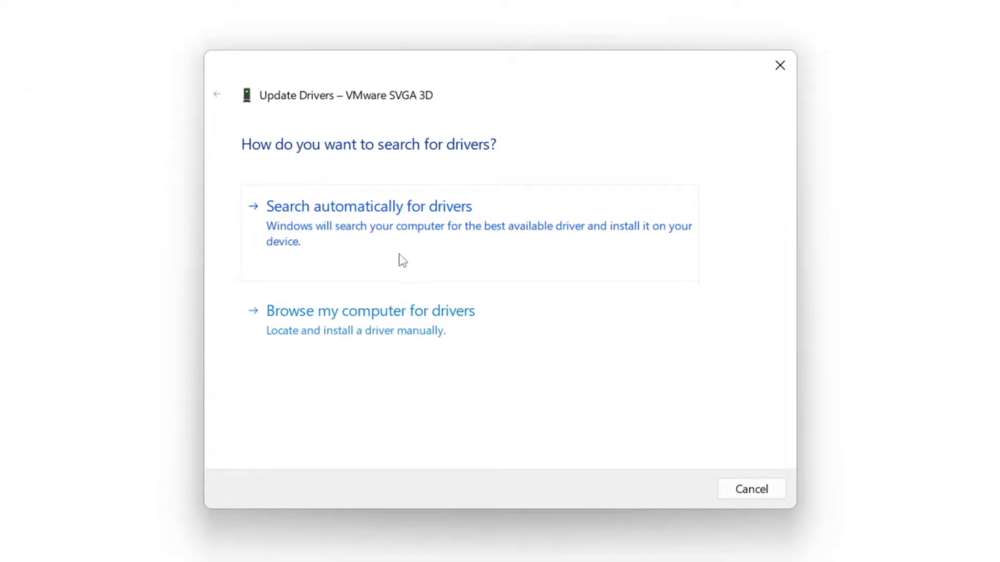
left_click(439, 234)
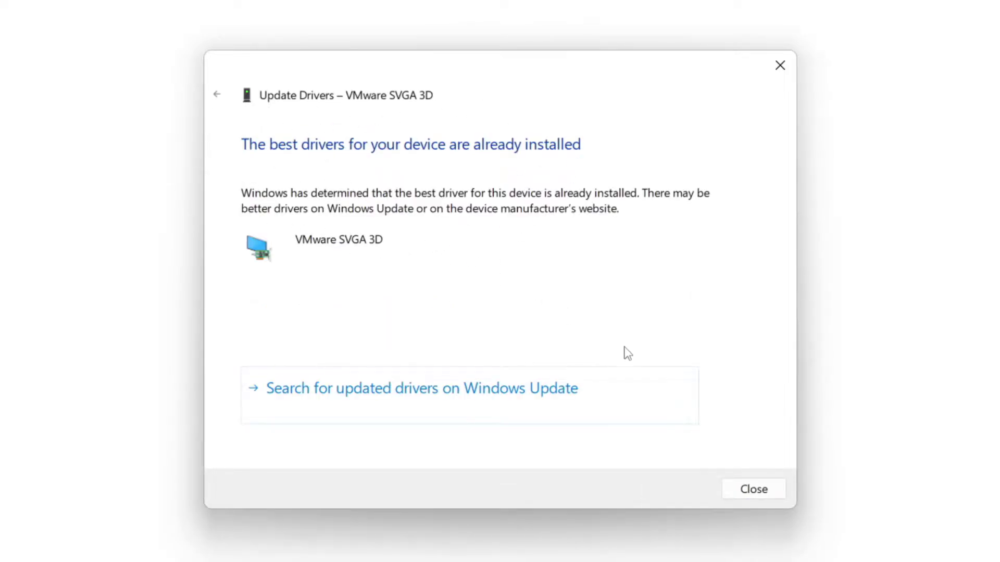
Run an automatic driver search for the High Definition Audio Device, then close the result.
left_click(751, 492)
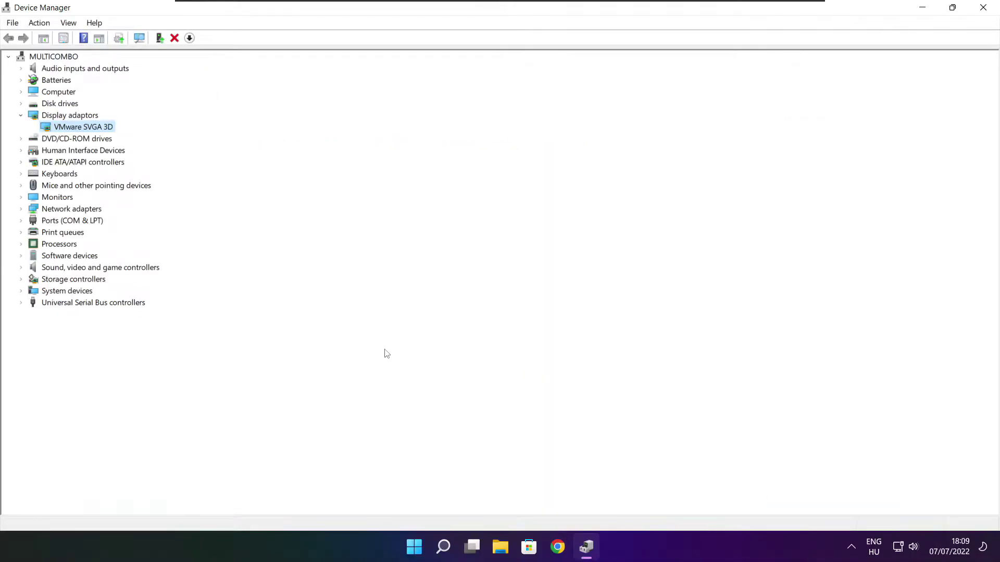
left_click(29, 268)
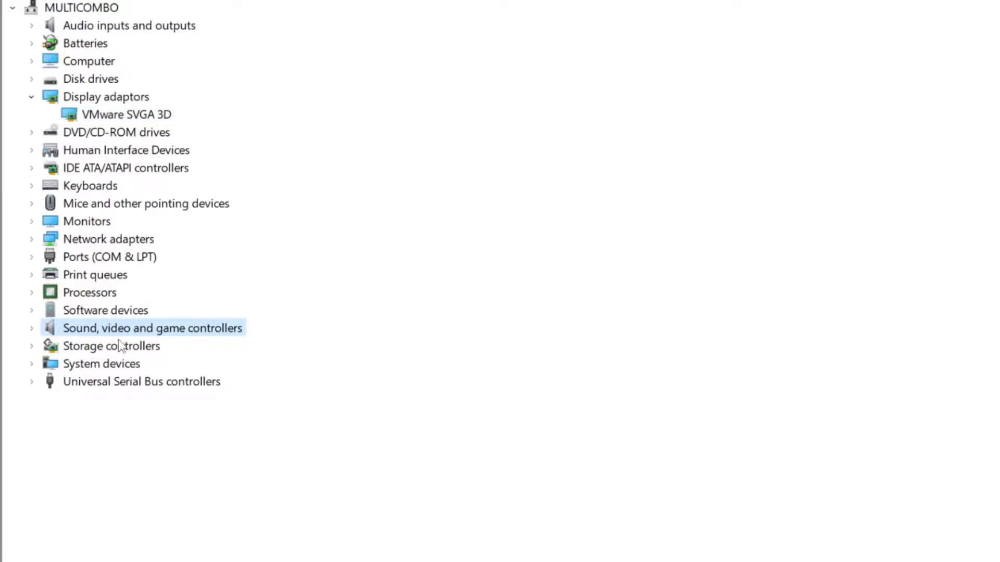
left_click(32, 329)
left_click(193, 350)
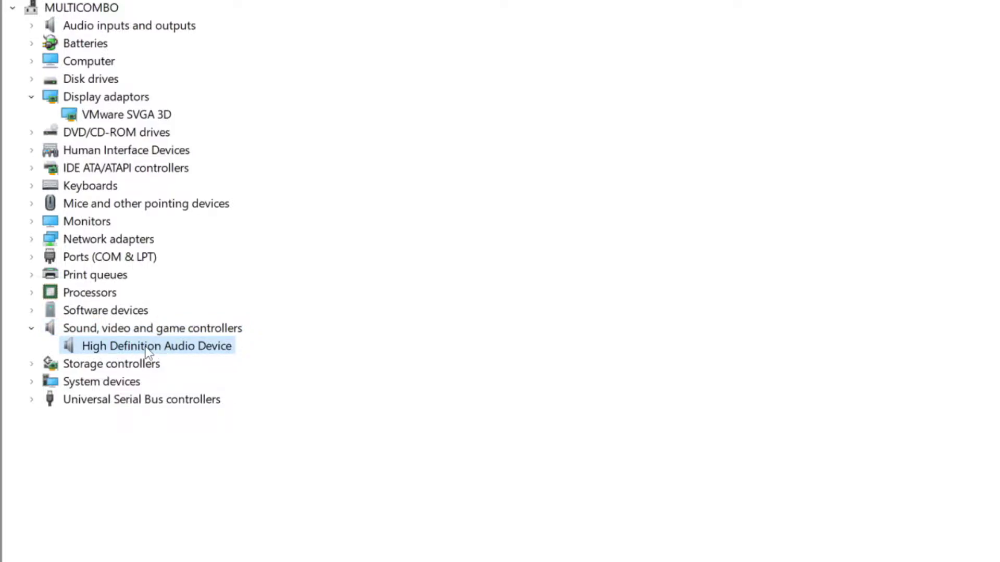
right_click(147, 348)
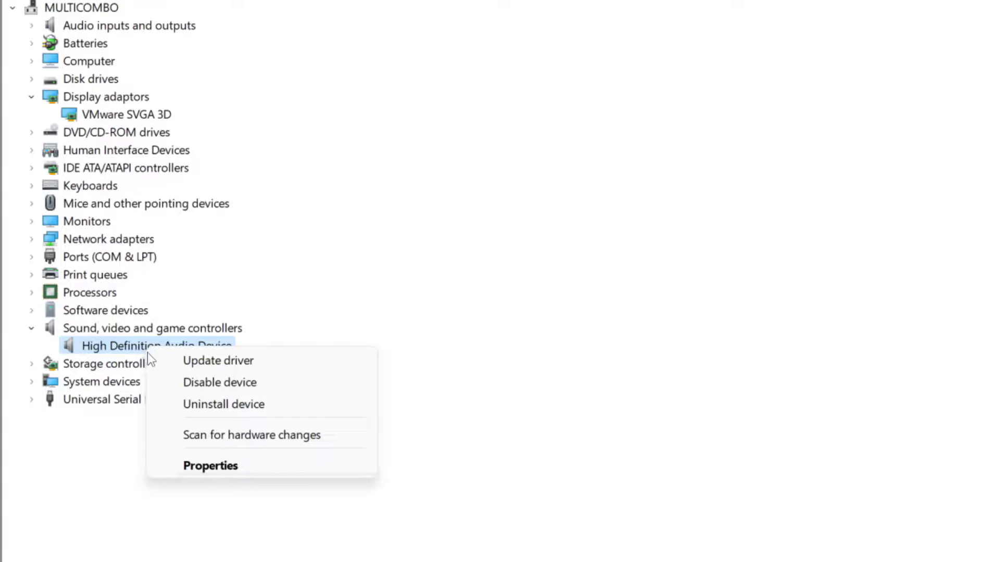
left_click(295, 361)
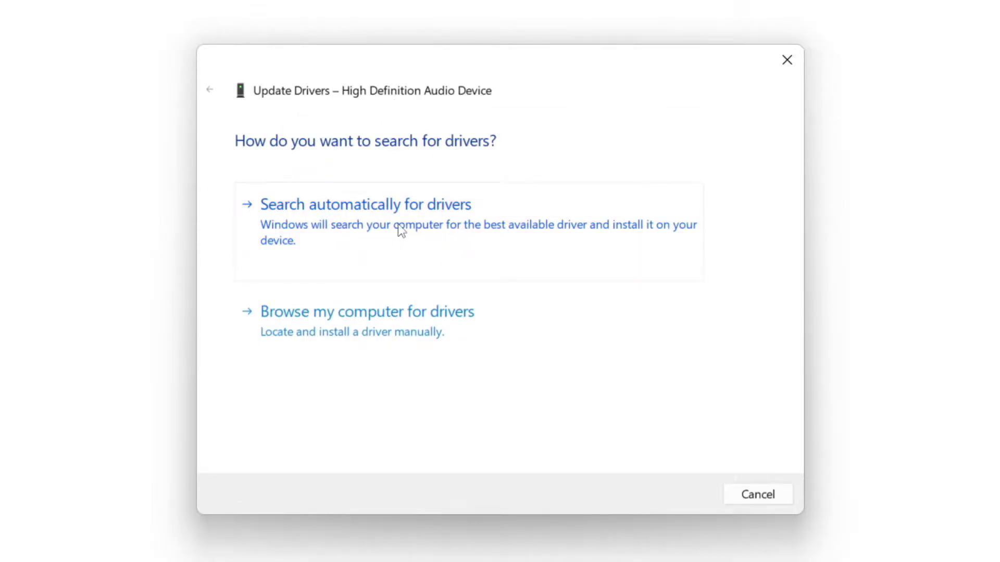
left_click(400, 229)
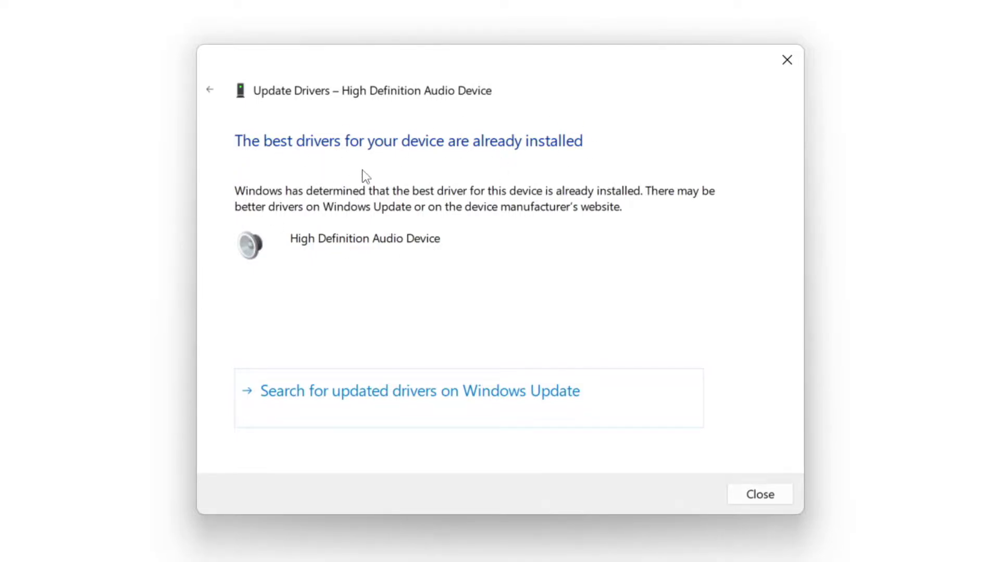
left_click(761, 495)
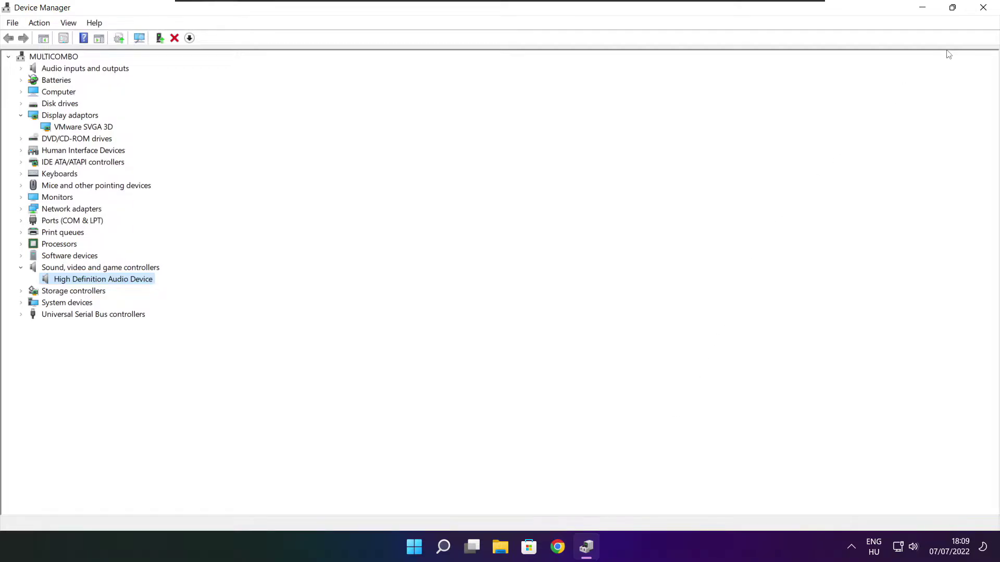
Close Device Manager and verify the game's files via Steam Properties > Local Files (3367 validated).
left_click(984, 9)
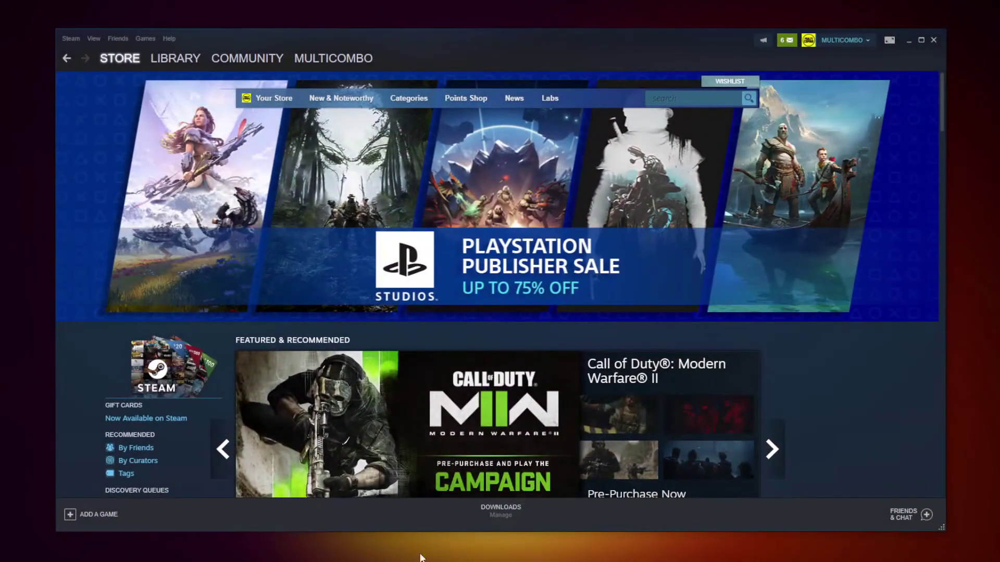
left_click(172, 60)
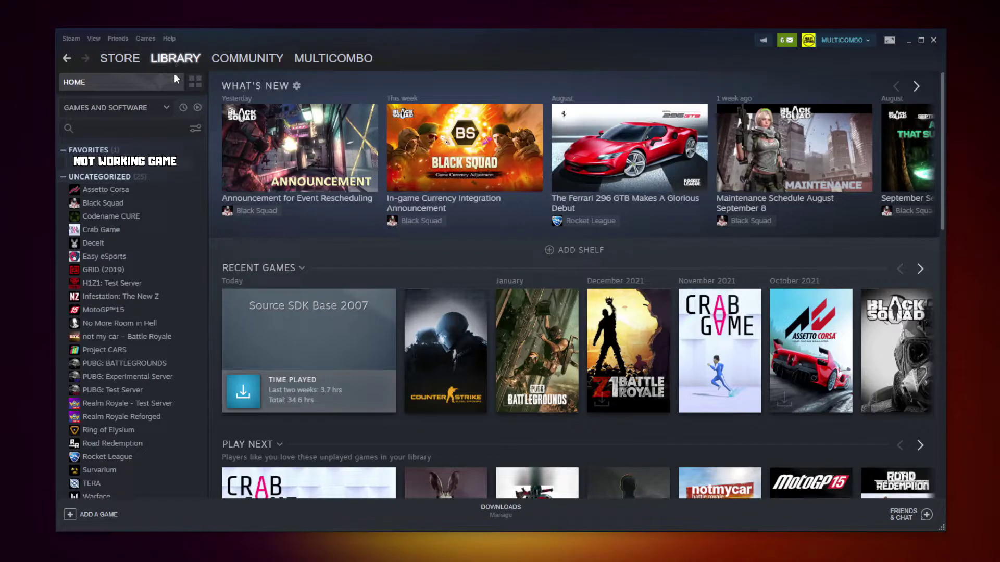
right_click(185, 168)
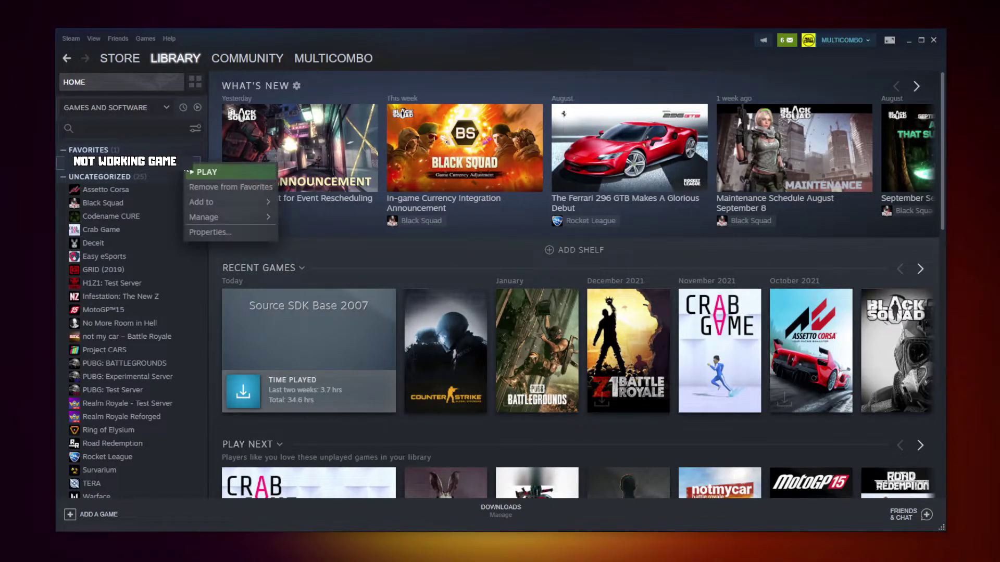
left_click(223, 232)
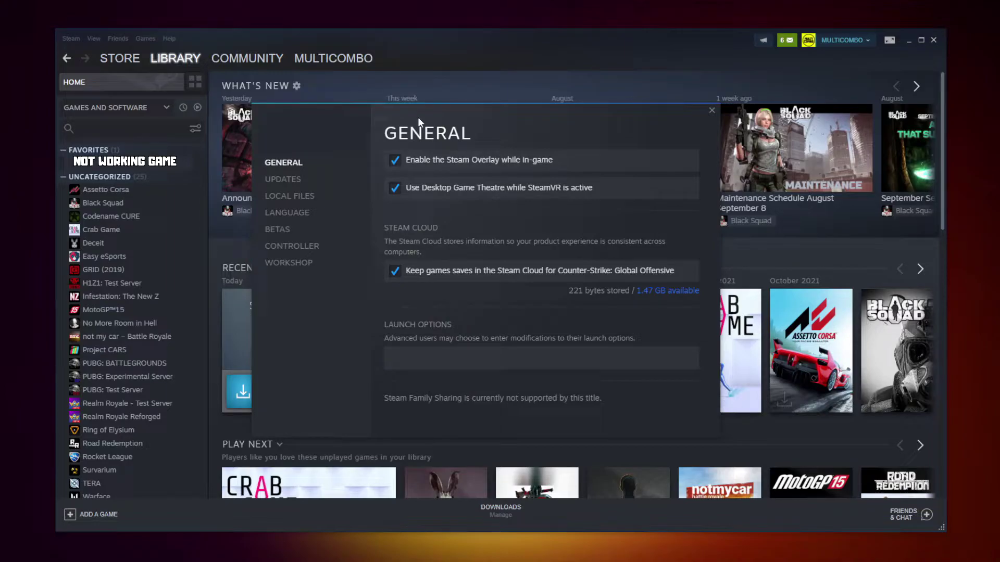
left_click(295, 200)
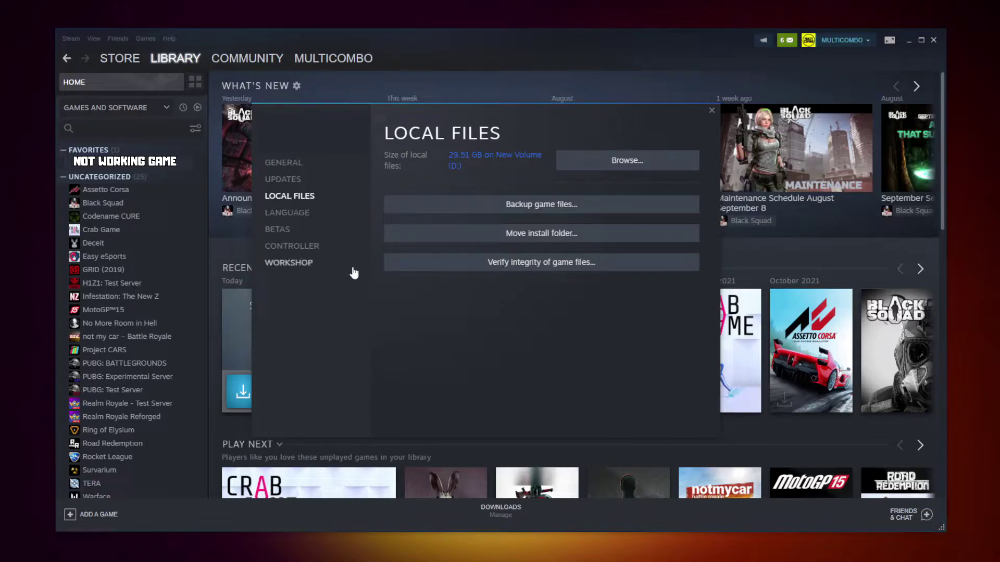
left_click(544, 264)
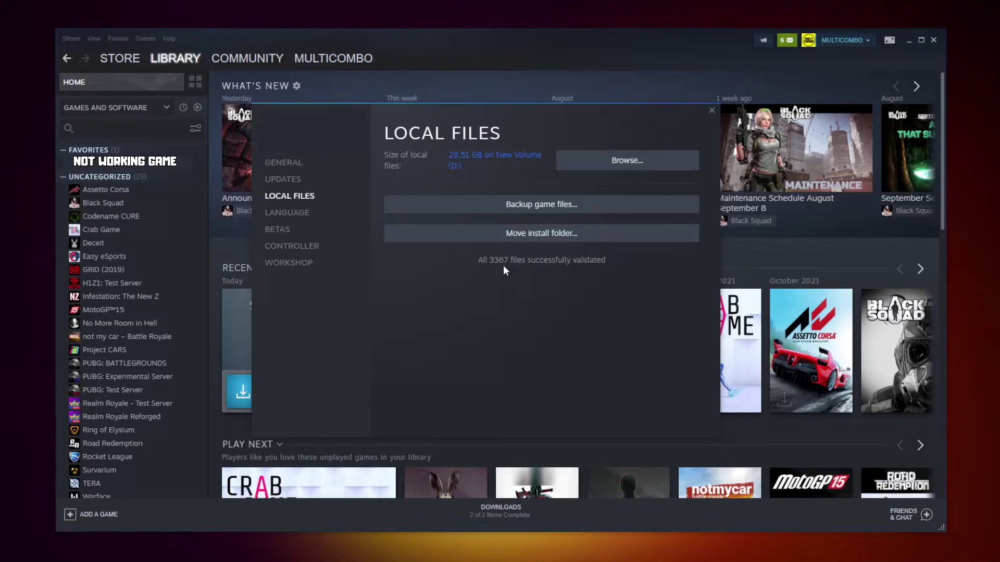
Open the Compatibility properties of the game's executable in its install folder.
left_click(604, 166)
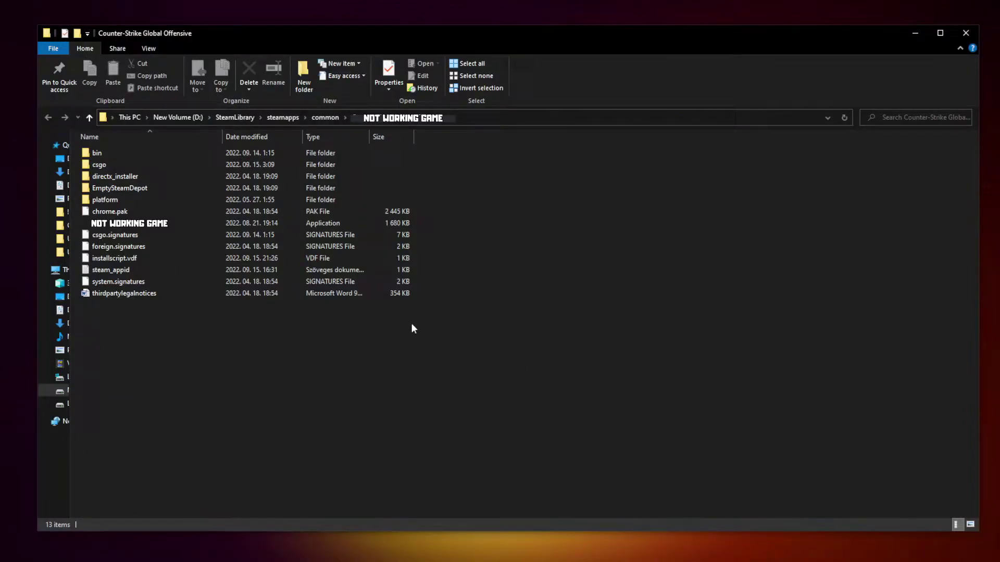
left_click(178, 224)
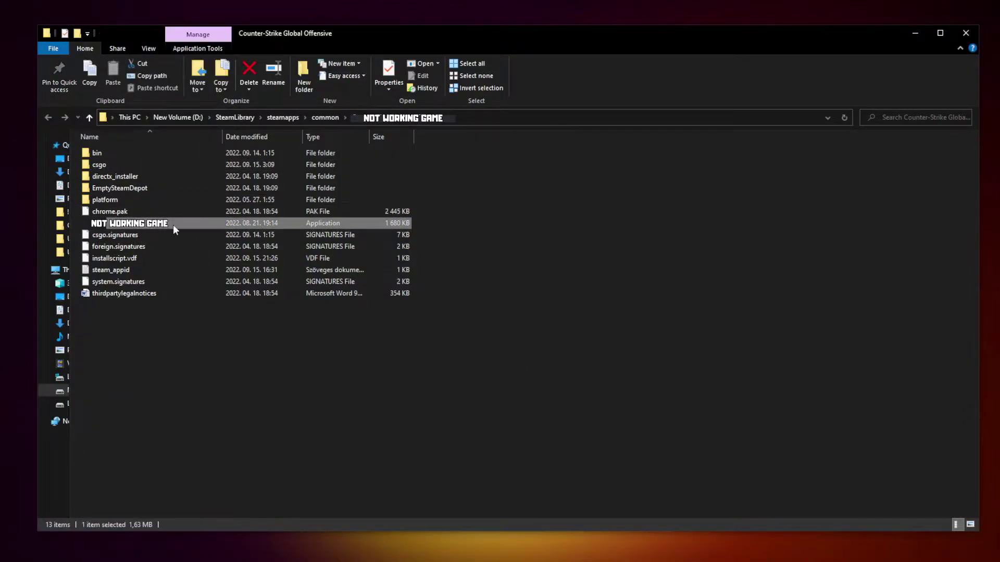
right_click(202, 228)
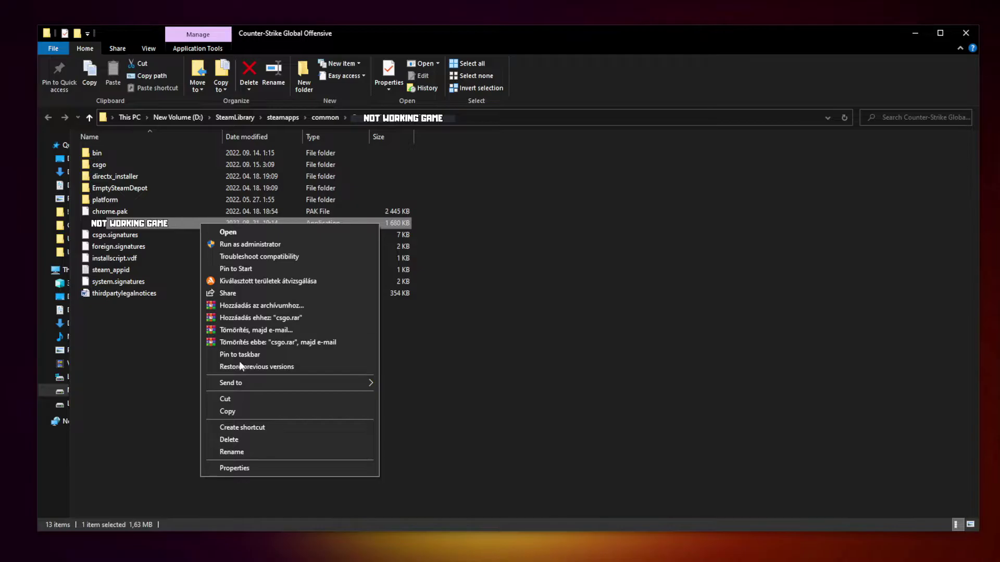
left_click(288, 466)
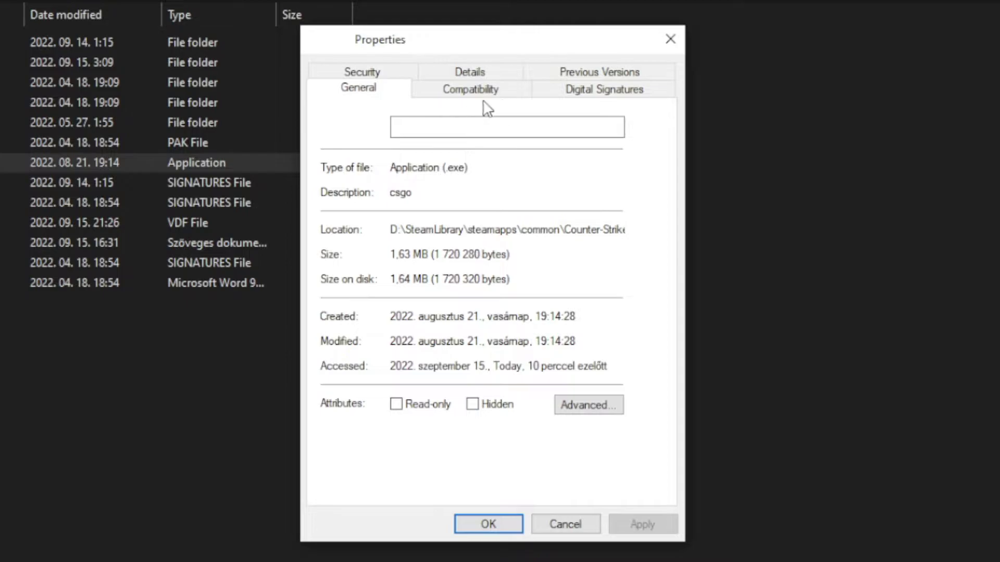
left_click(482, 96)
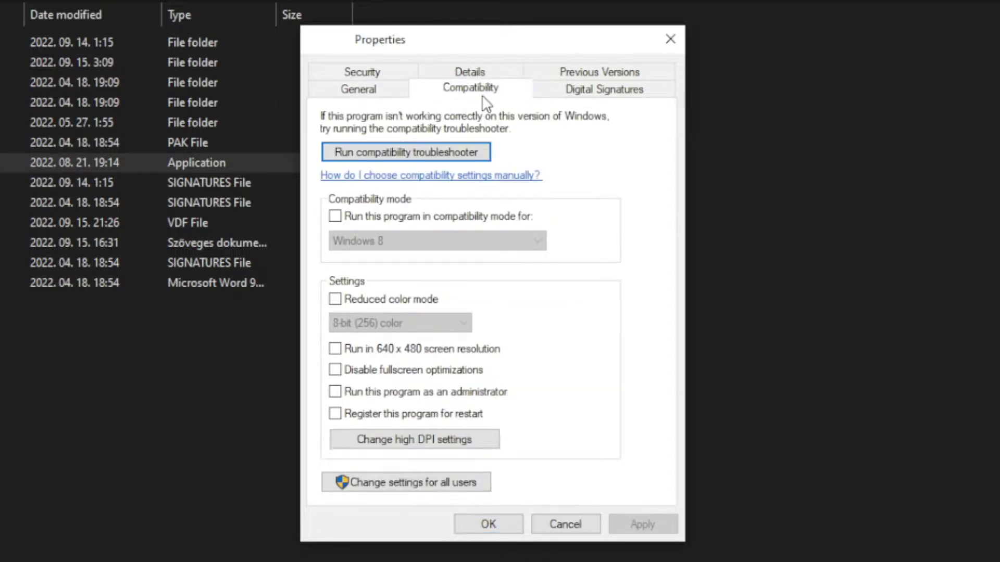
Set Windows 8 compatibility mode, disable fullscreen optimizations, run as administrator, and apply.
left_click(345, 220)
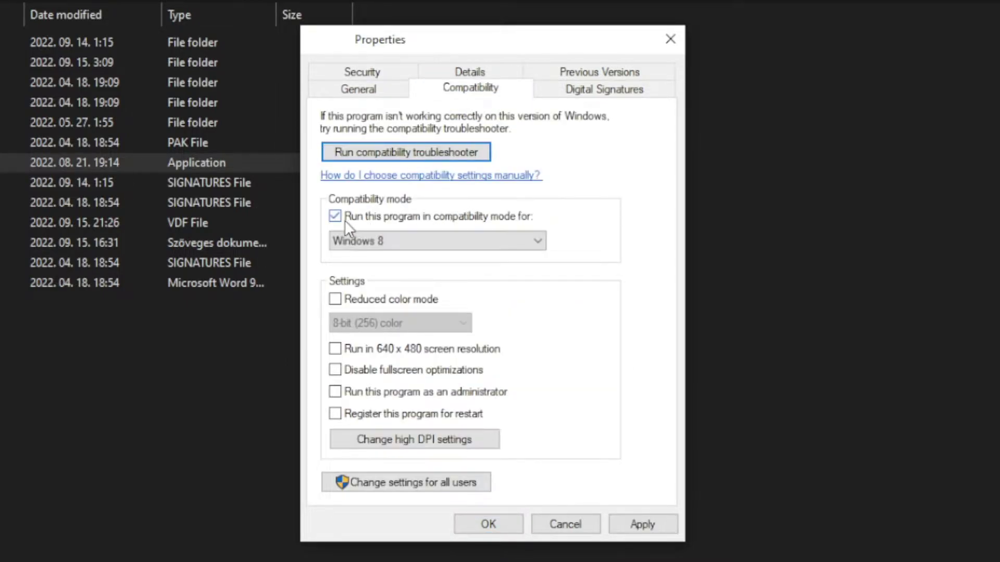
left_click(388, 238)
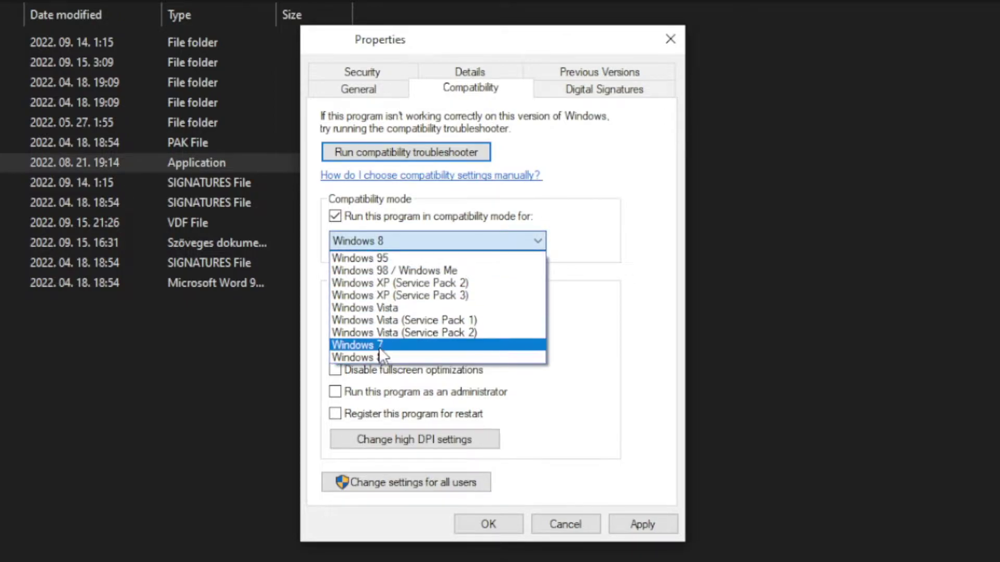
left_click(388, 357)
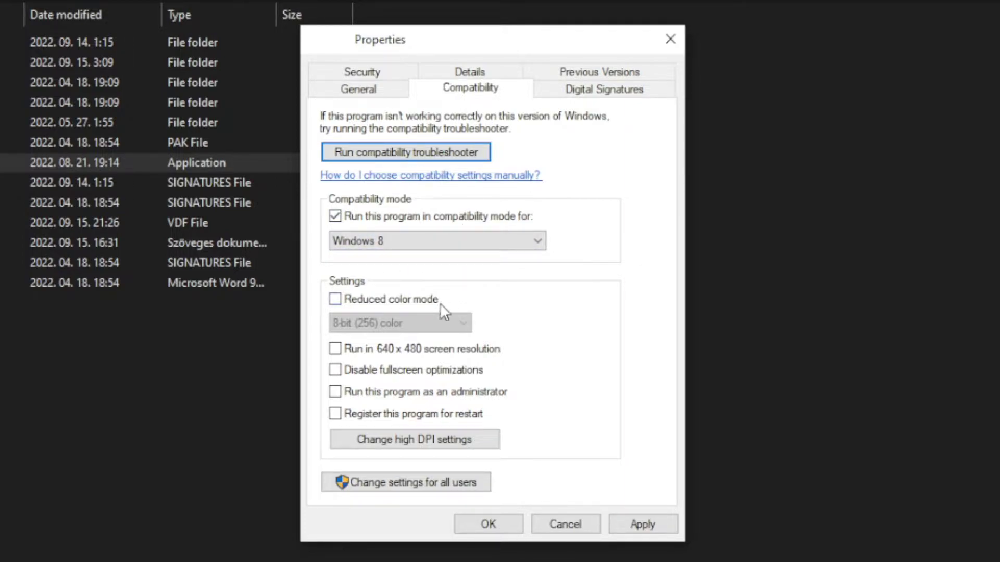
left_click(404, 373)
left_click(481, 396)
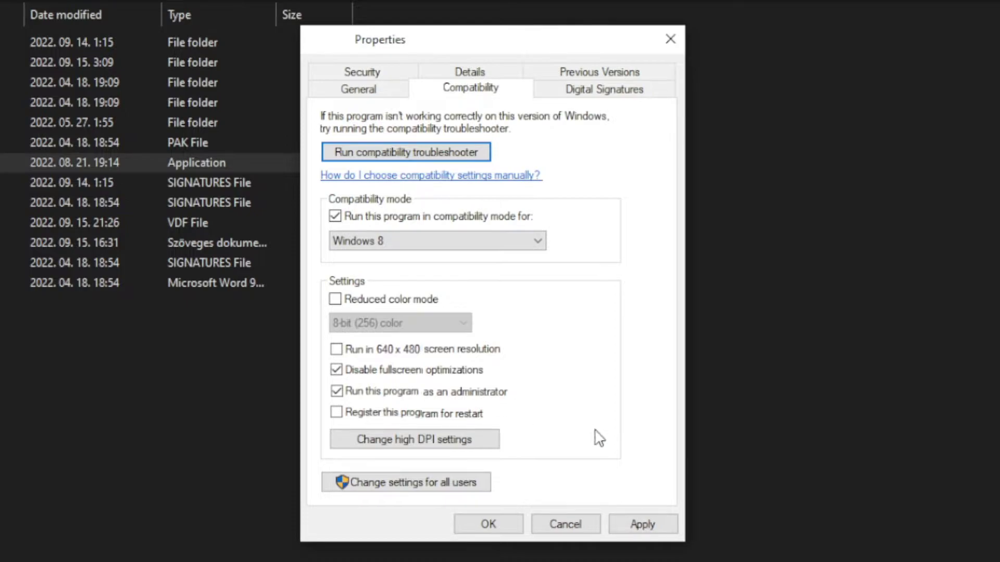
left_click(648, 524)
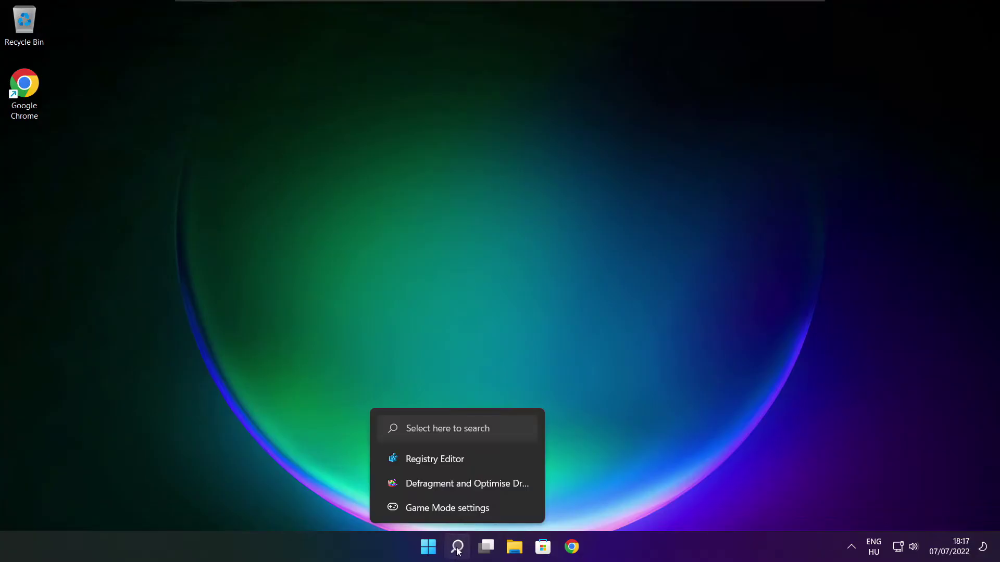
Search 'updates' and run a Windows Update check, which reports the PC up to date.
left_click(458, 547)
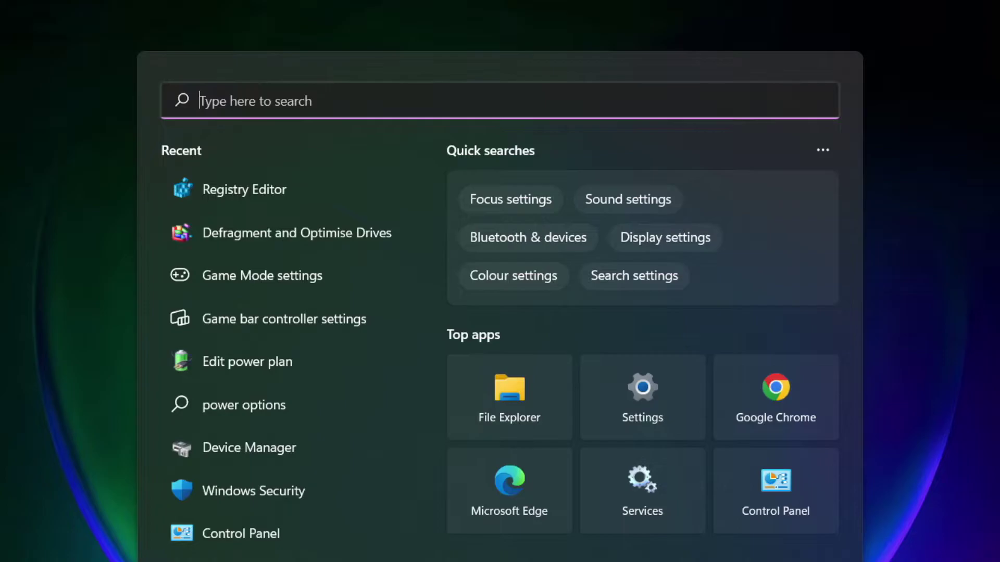
type("updates")
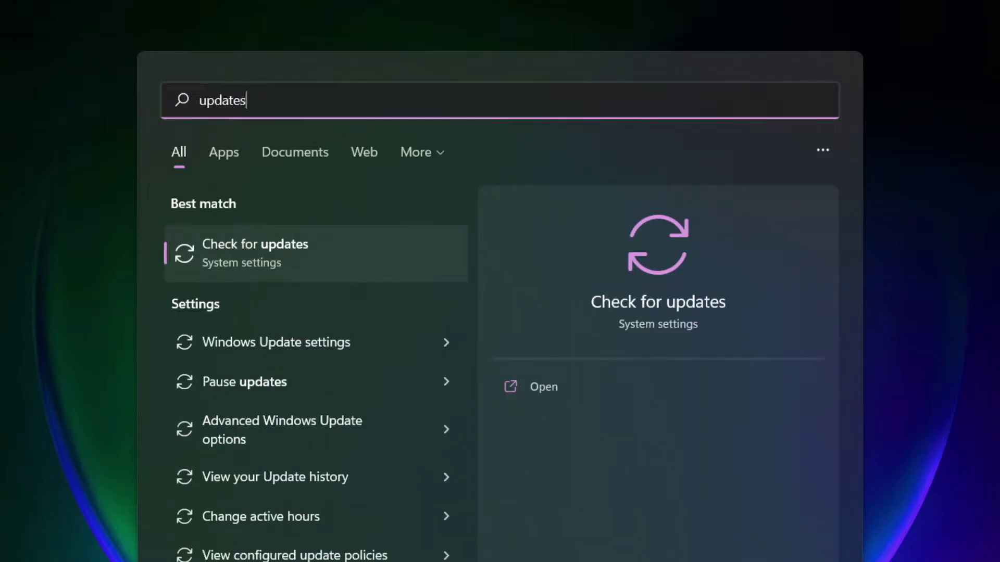
left_click(304, 260)
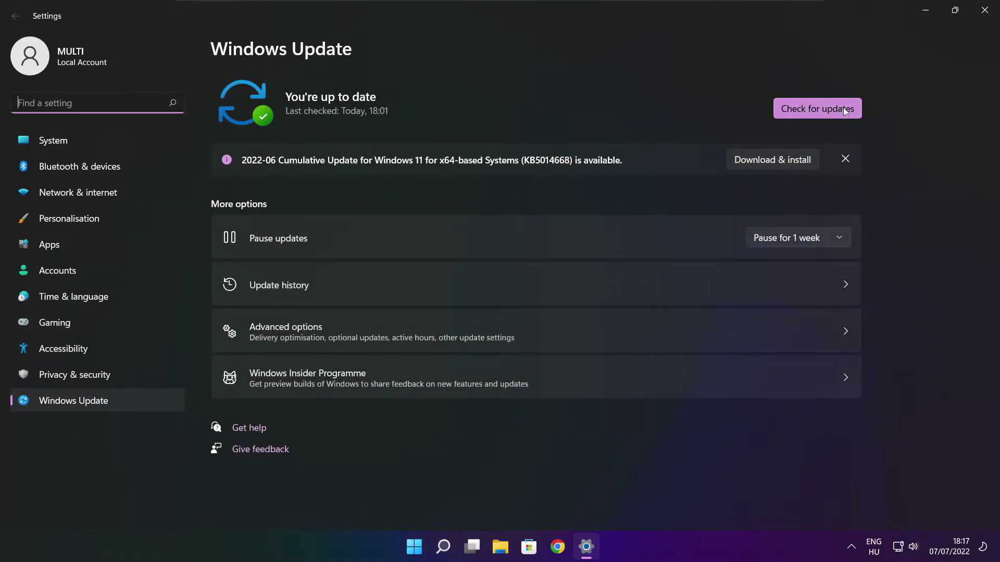
left_click(817, 109)
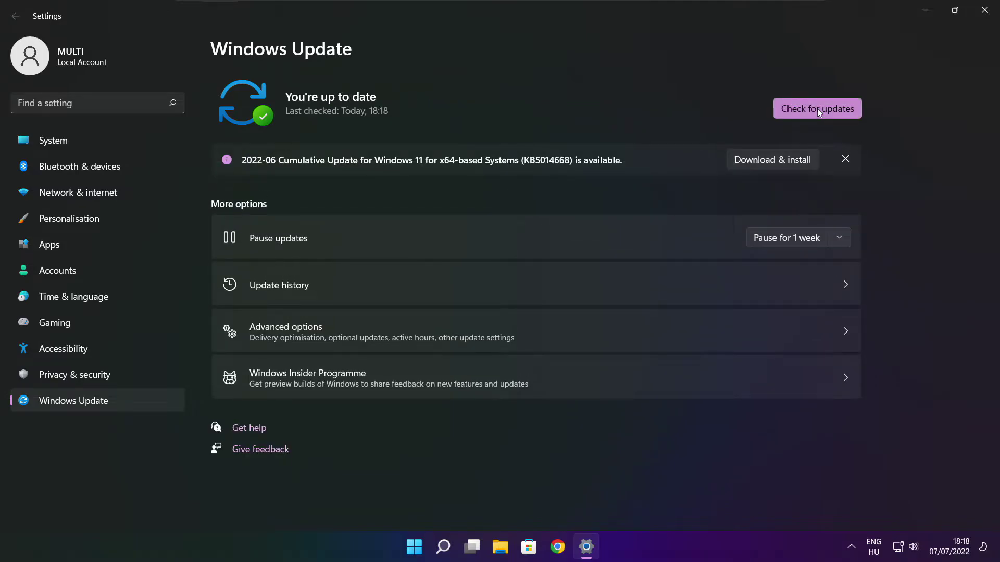
Close Settings, download the DirectX End-User Runtime Web Installer, and launch dxwebsetup.exe.
left_click(983, 15)
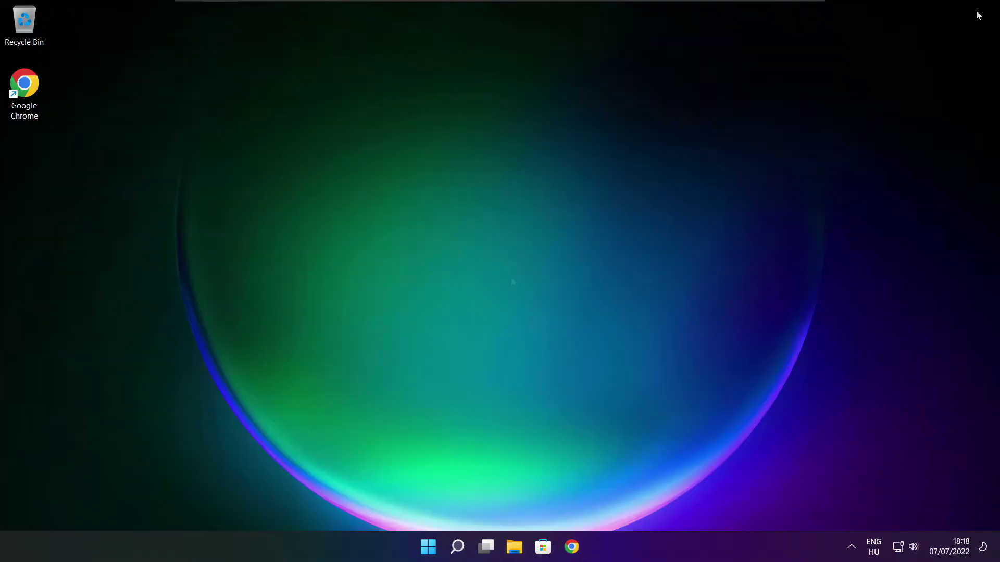
left_click(572, 548)
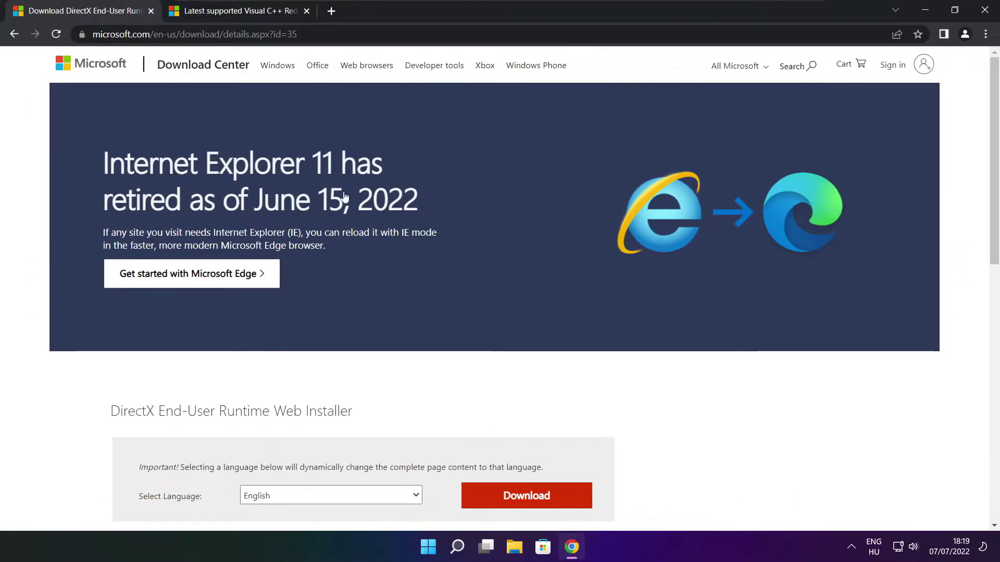
mouse_move(298, 34)
left_mouse_down()
mouse_move(93, 34)
mouse_move(299, 33)
left_mouse_up()
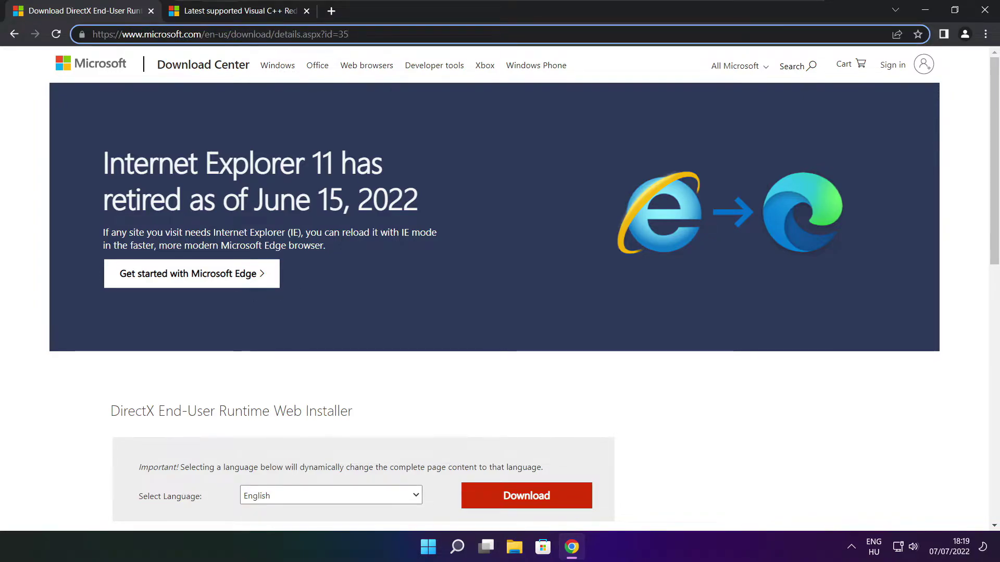
left_click(358, 380)
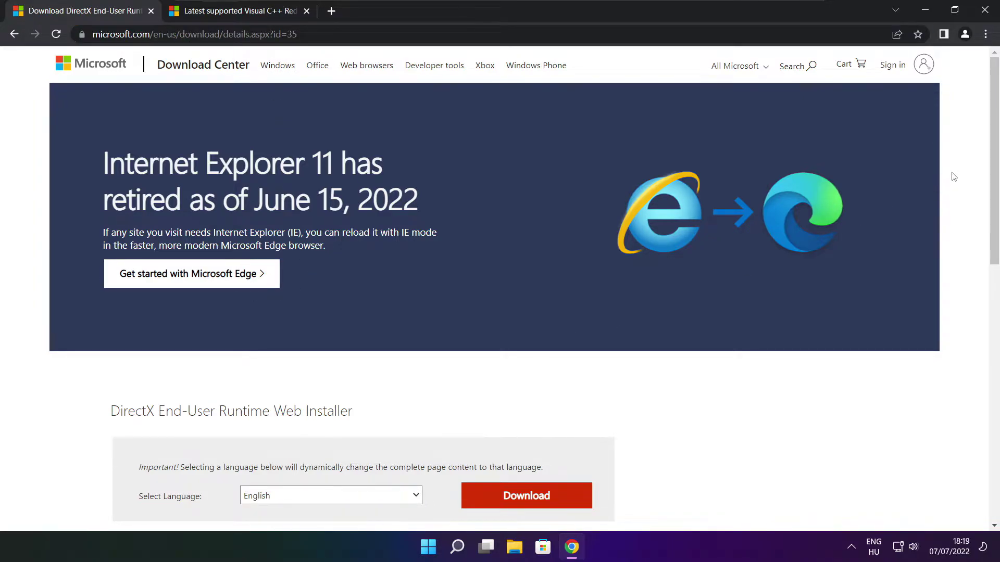
scroll(371, 223, "down", 4)
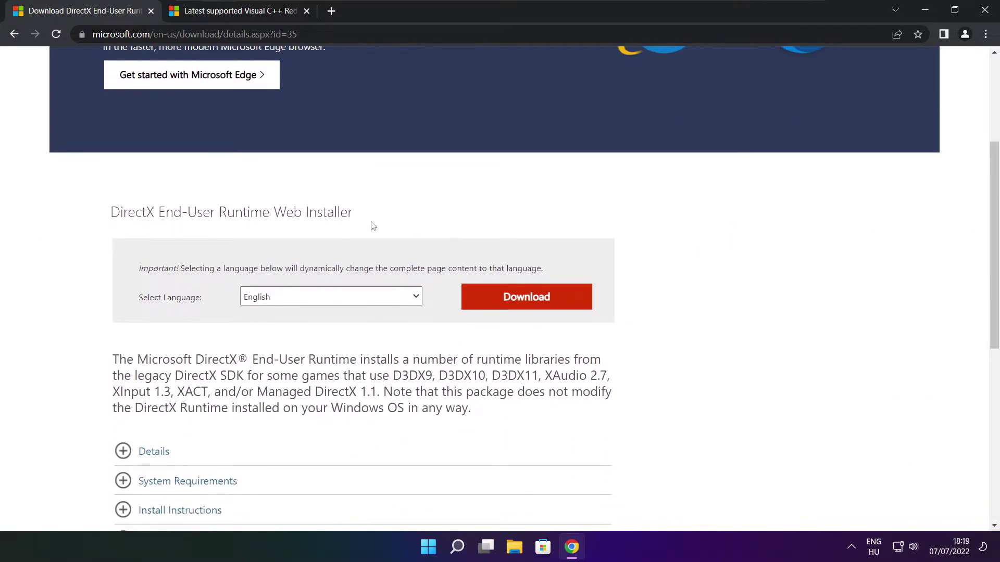
left_click_drag(370, 223, 158, 218)
left_click(417, 221)
left_click(539, 300)
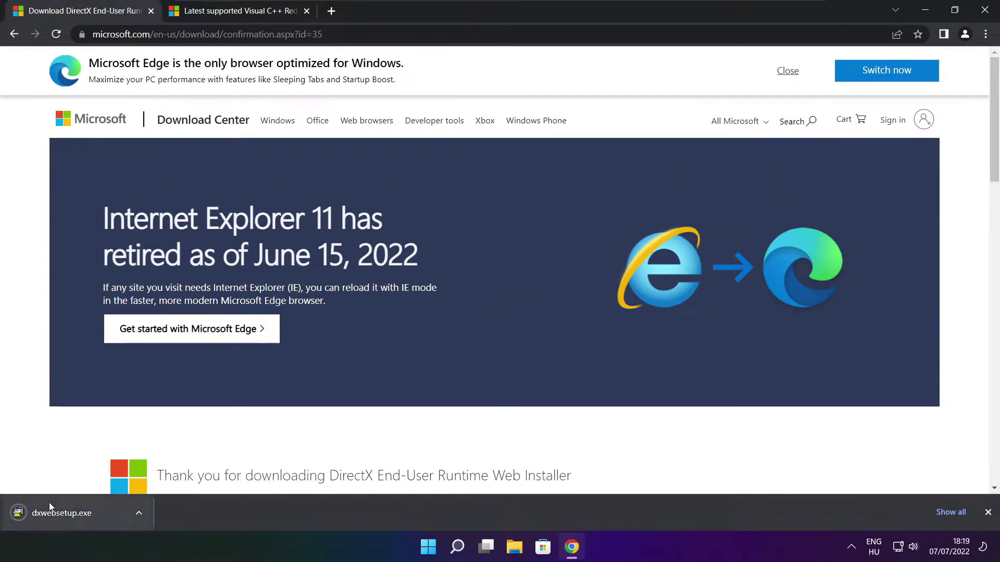
left_click(94, 513)
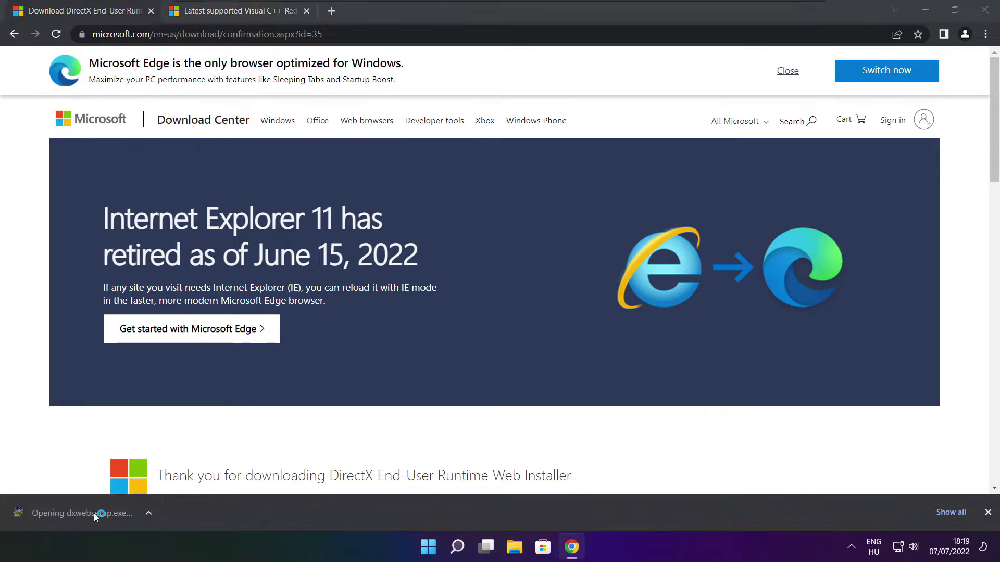
Accept the DirectX licence, decline the Bing Bar, and install the DirectX runtime components.
left_click_drag(213, 78, 478, 148)
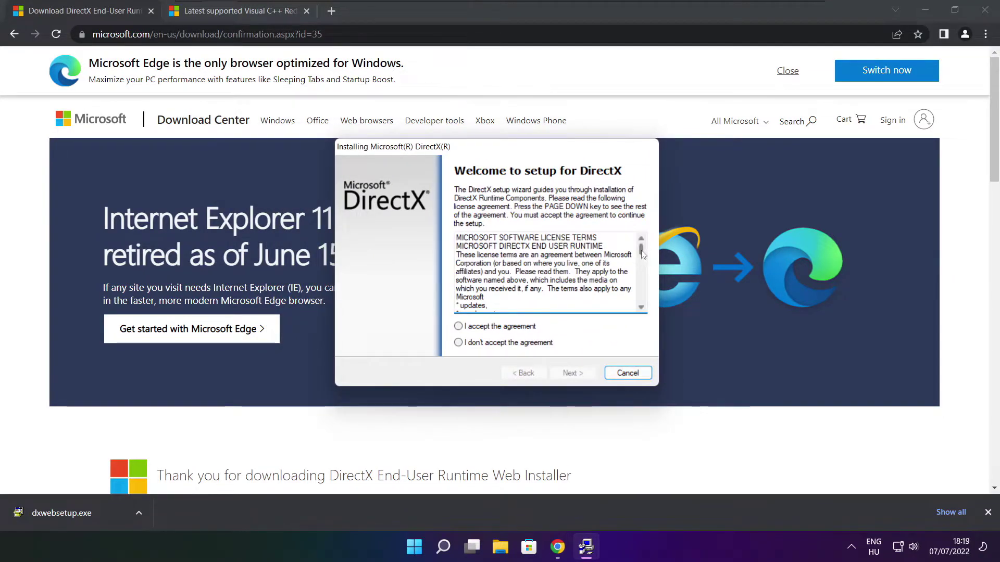
left_click_drag(642, 254, 641, 308)
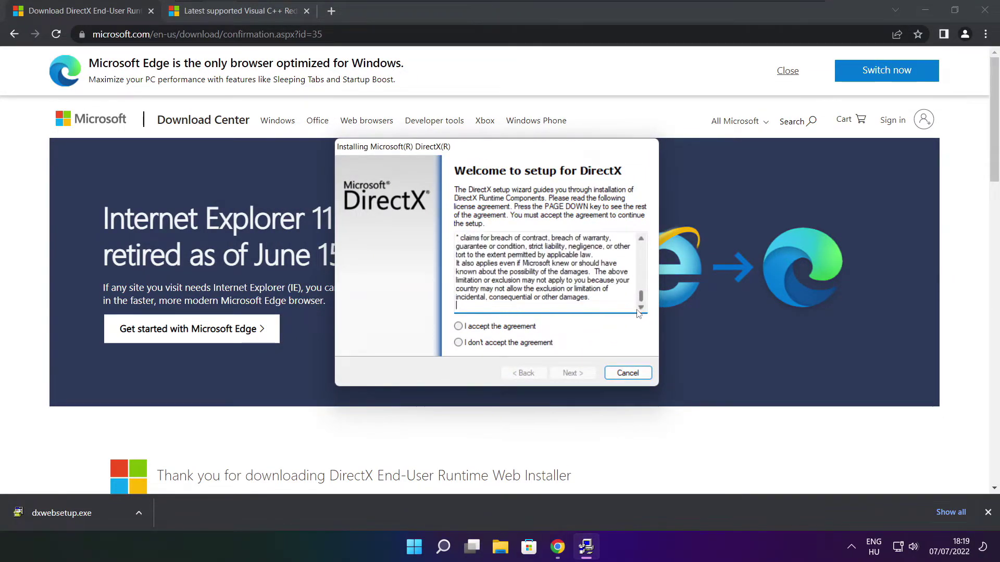
left_click(471, 326)
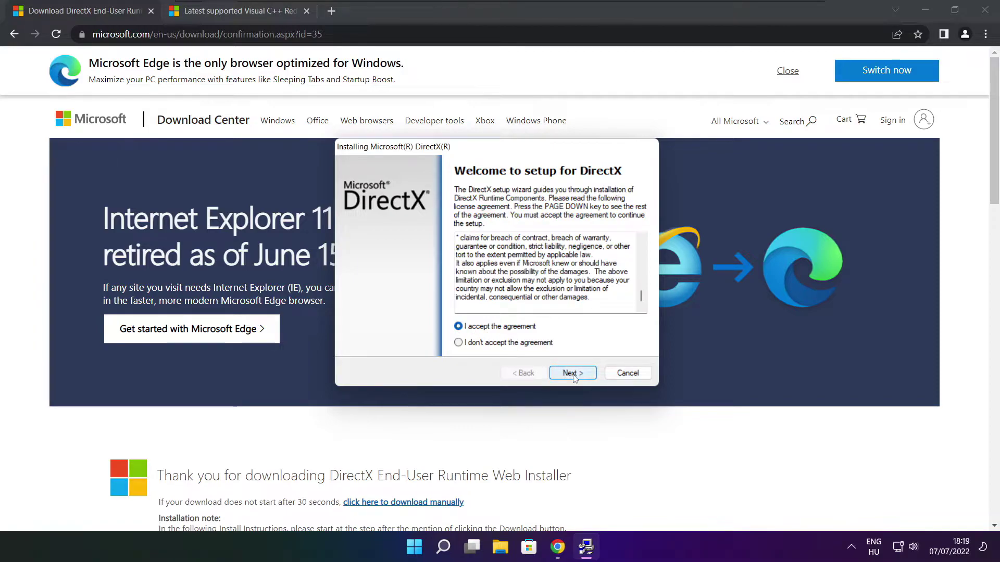
left_click(572, 375)
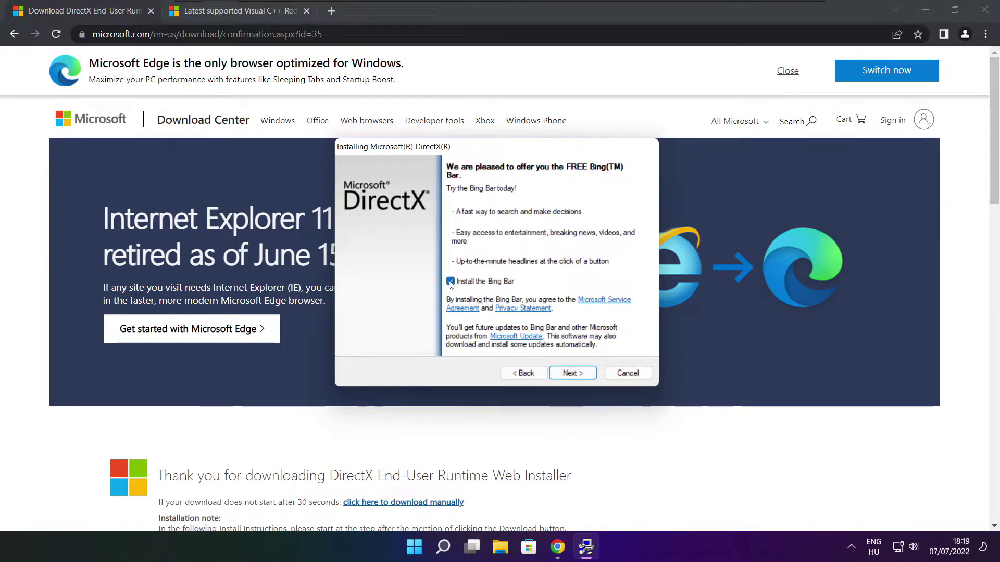
left_click(450, 282)
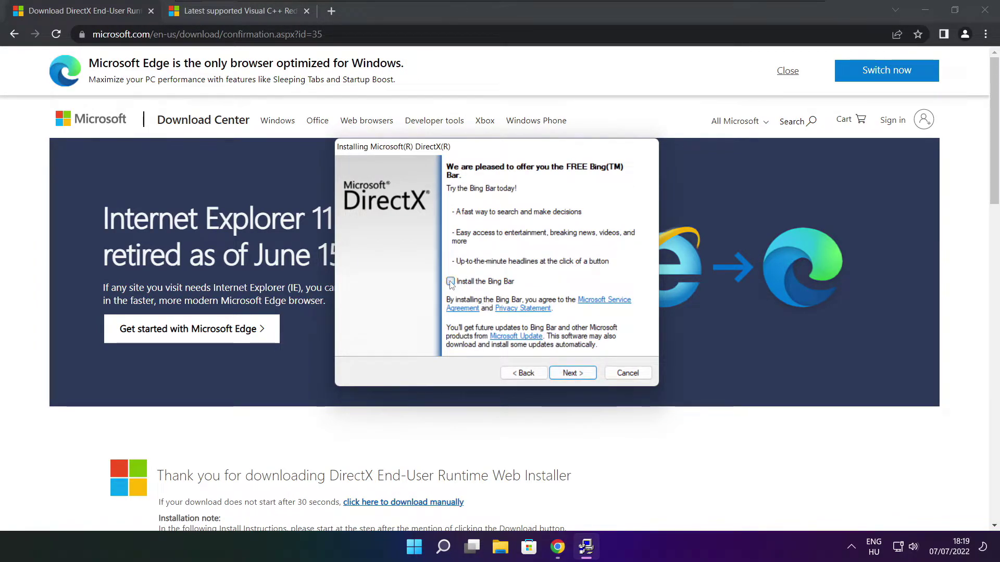
left_click(573, 374)
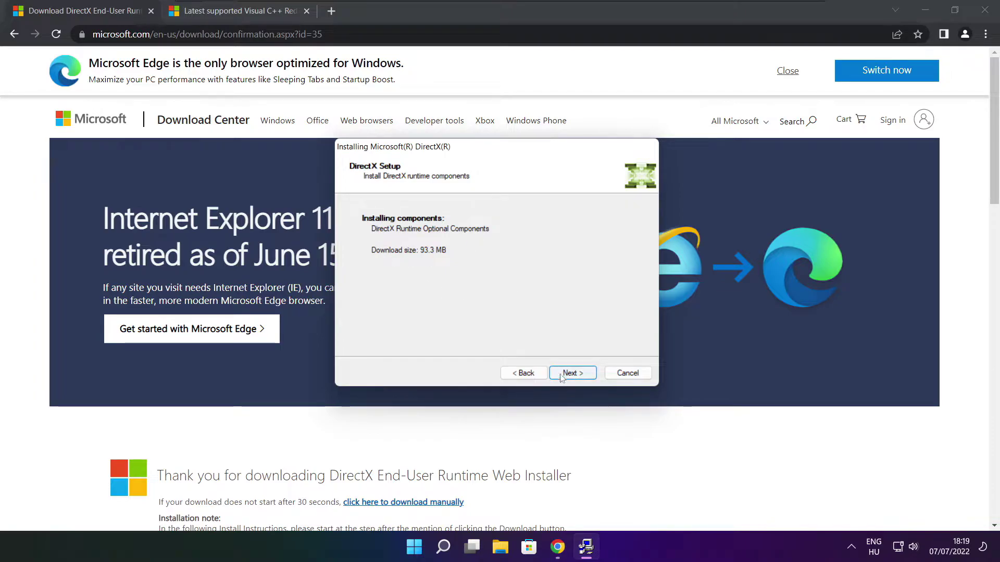
left_click(573, 375)
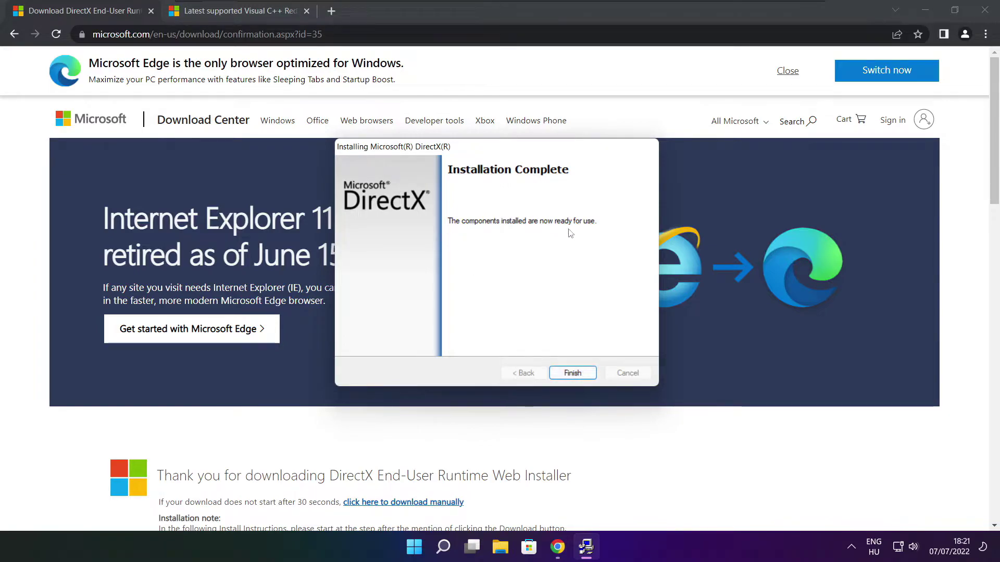
Close the finished DirectX installer and its tab, and scroll to the Visual C++ download table.
left_click(572, 373)
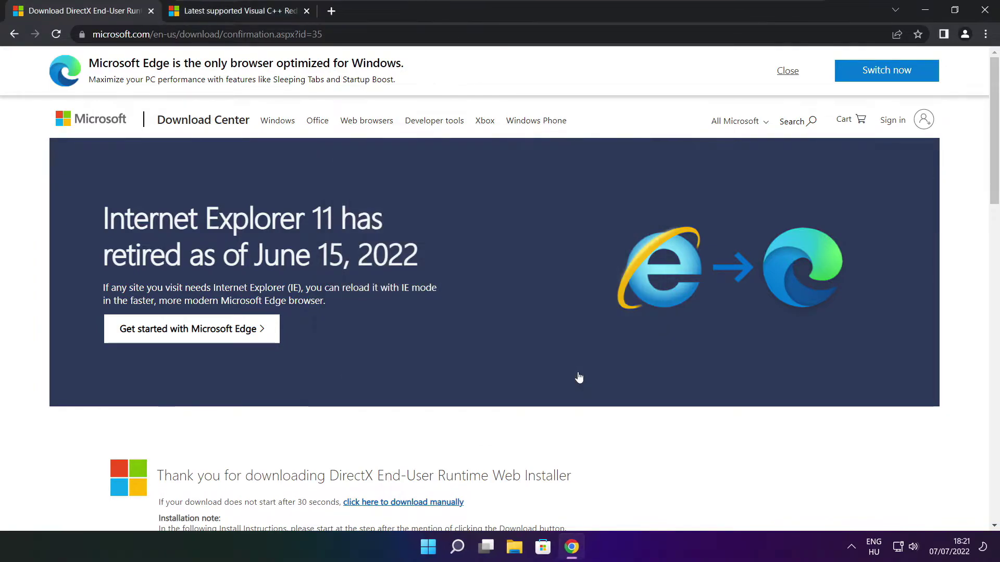
left_click(151, 11)
mouse_move(430, 35)
left_mouse_down()
mouse_move(93, 34)
mouse_move(430, 35)
left_mouse_up()
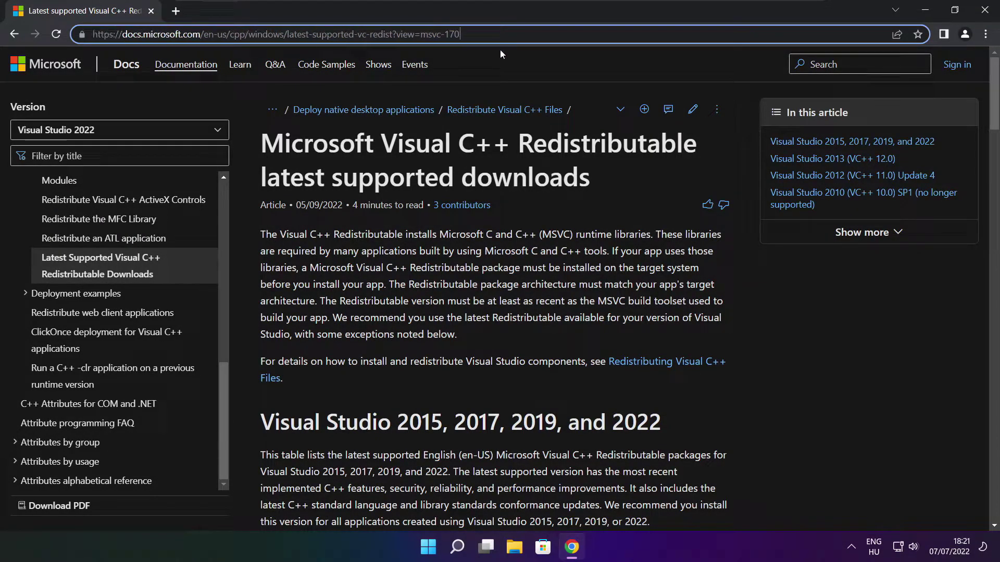
left_click(495, 64)
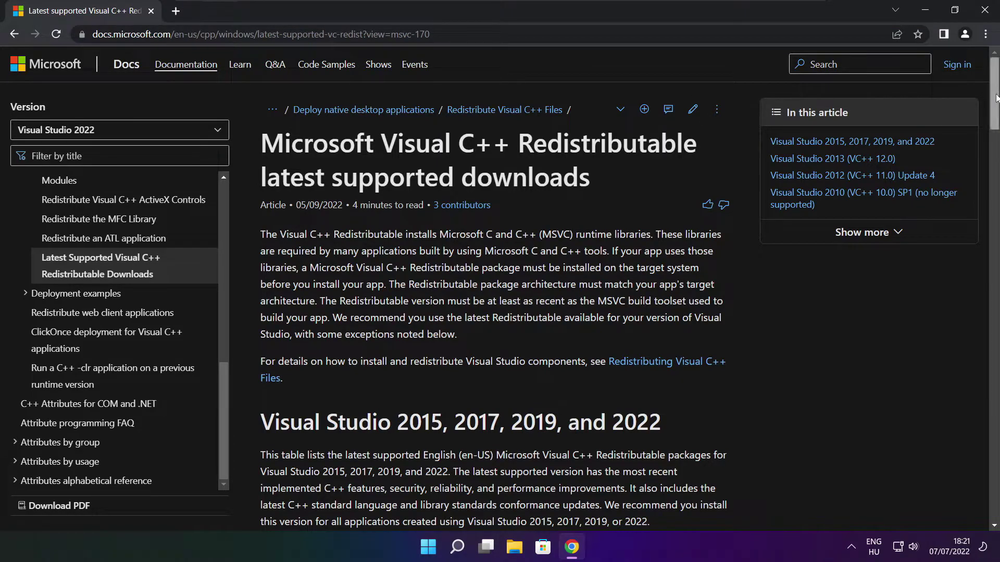
left_click_drag(994, 94, 989, 145)
left_click_drag(264, 253, 669, 354)
left_click(672, 358)
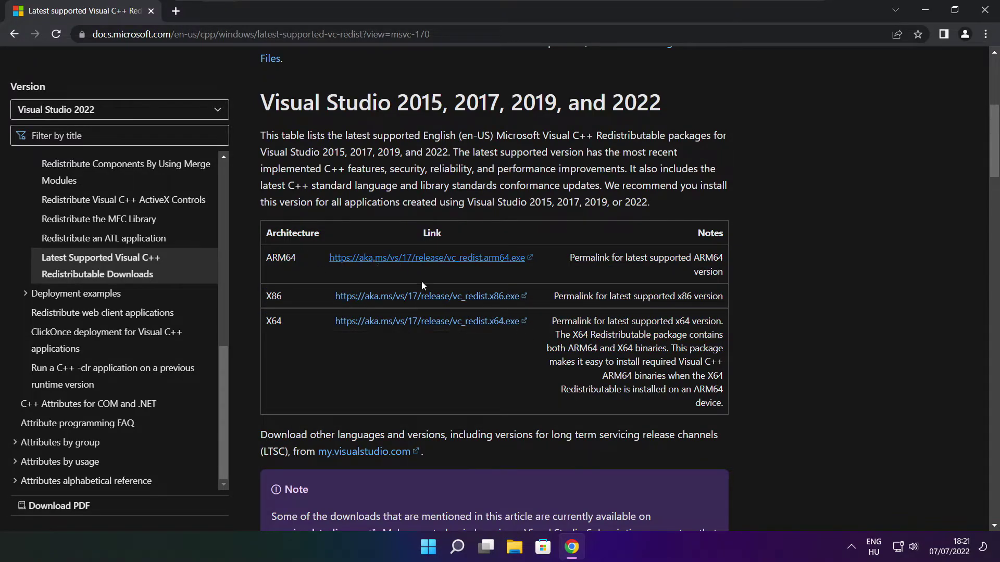
Download the ARM64, x86 and x64 Visual C++ Redistributables and launch the ARM64 installer.
left_click(415, 262)
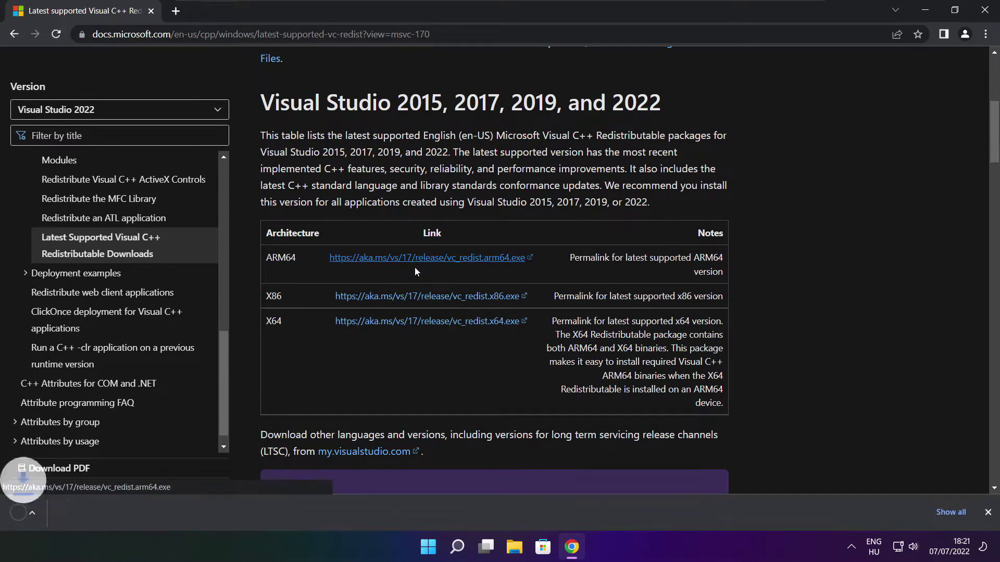
left_click(412, 300)
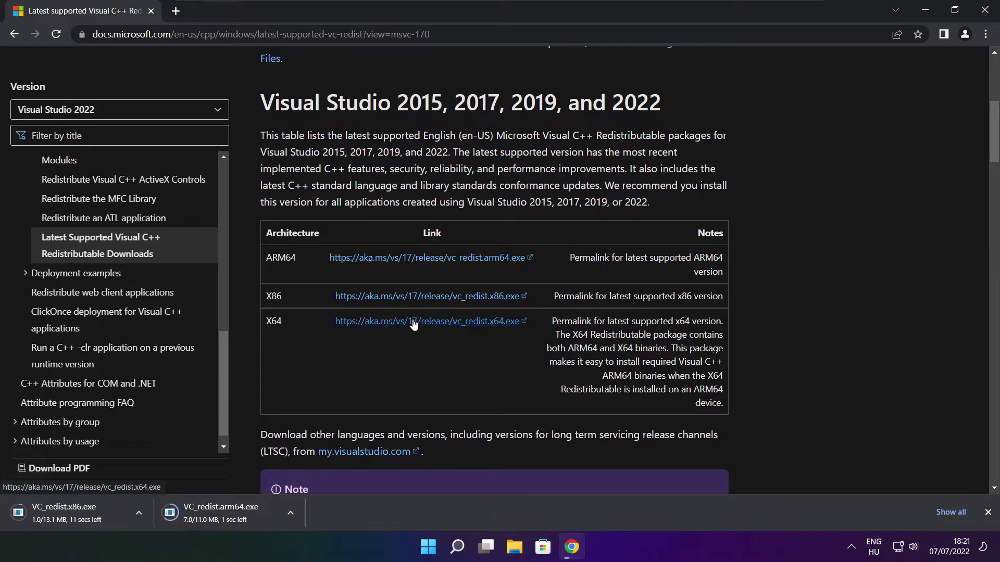
left_click(411, 322)
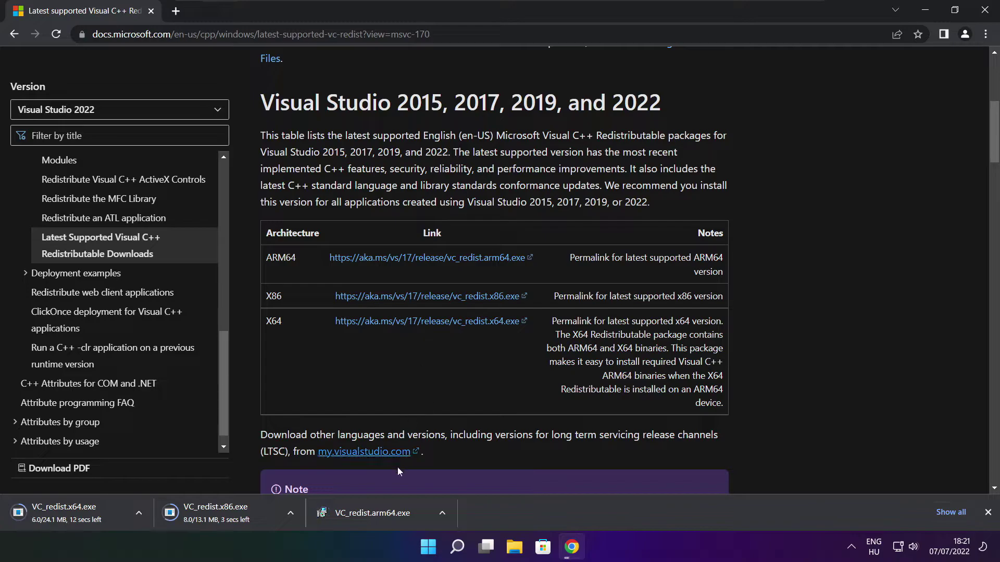
left_click(381, 515)
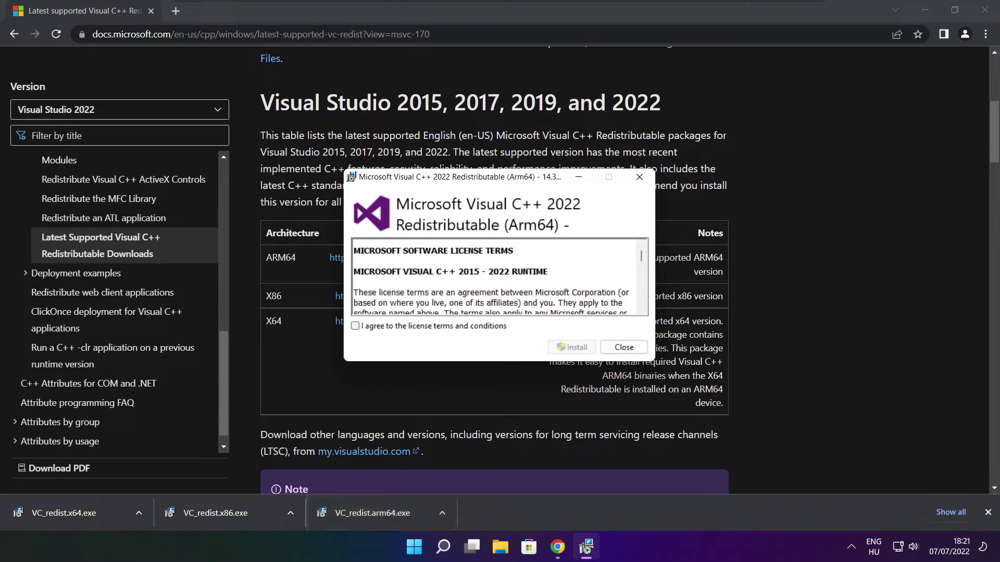
Accept the ARM64 redistributable licence, attempt the install, and close the failed setup (0x80070661).
left_click_drag(641, 256, 642, 305)
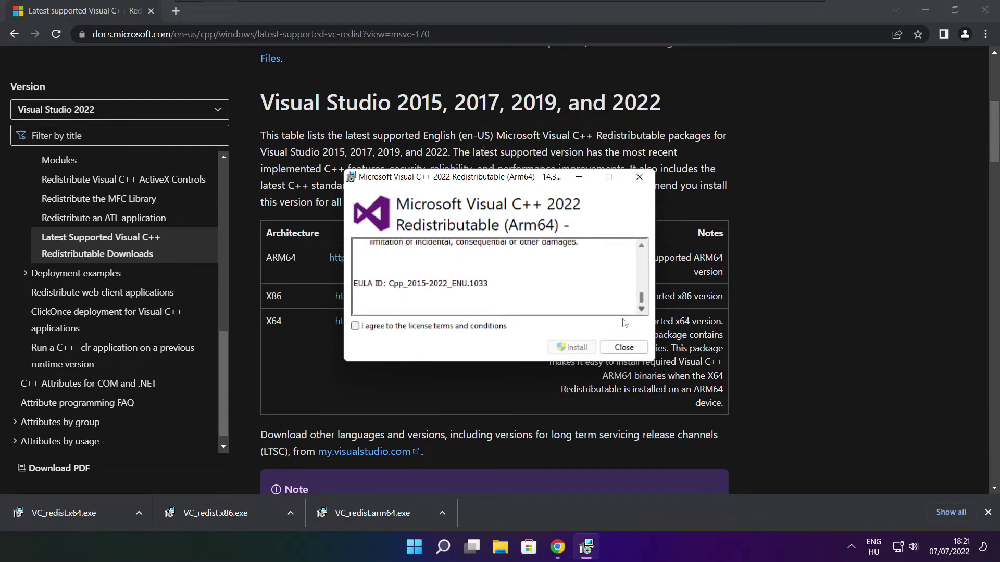
left_click(355, 326)
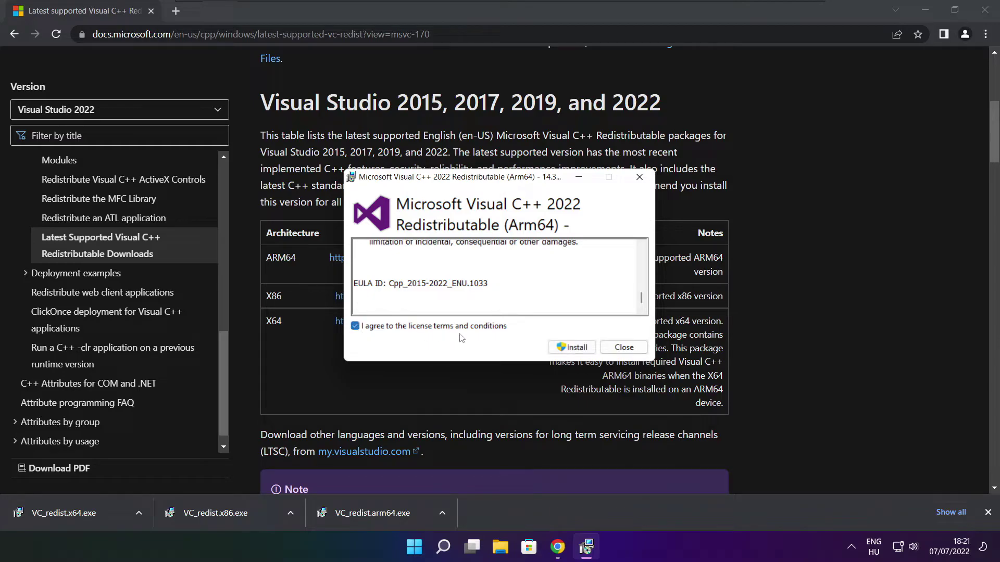
left_click(568, 349)
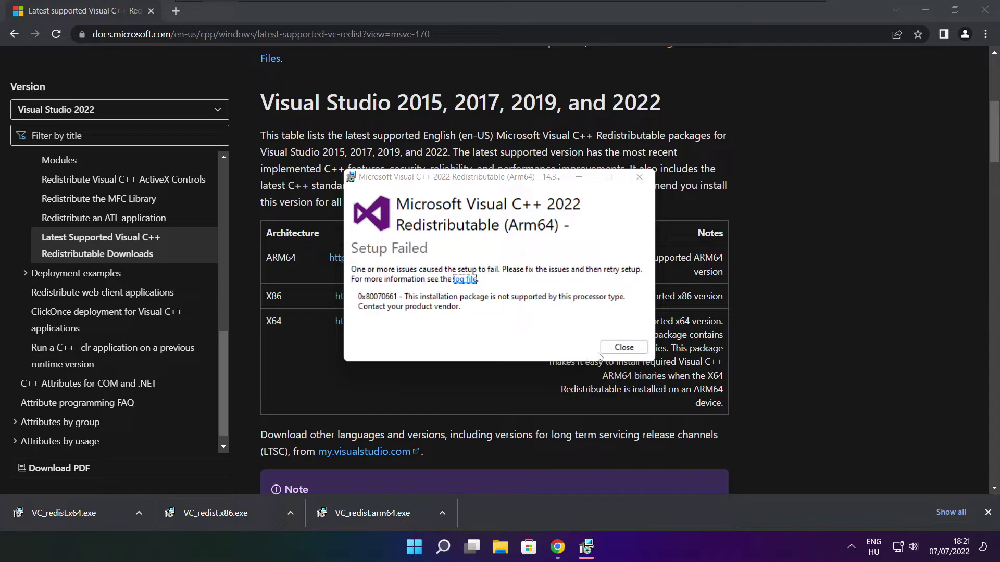
left_click(602, 352)
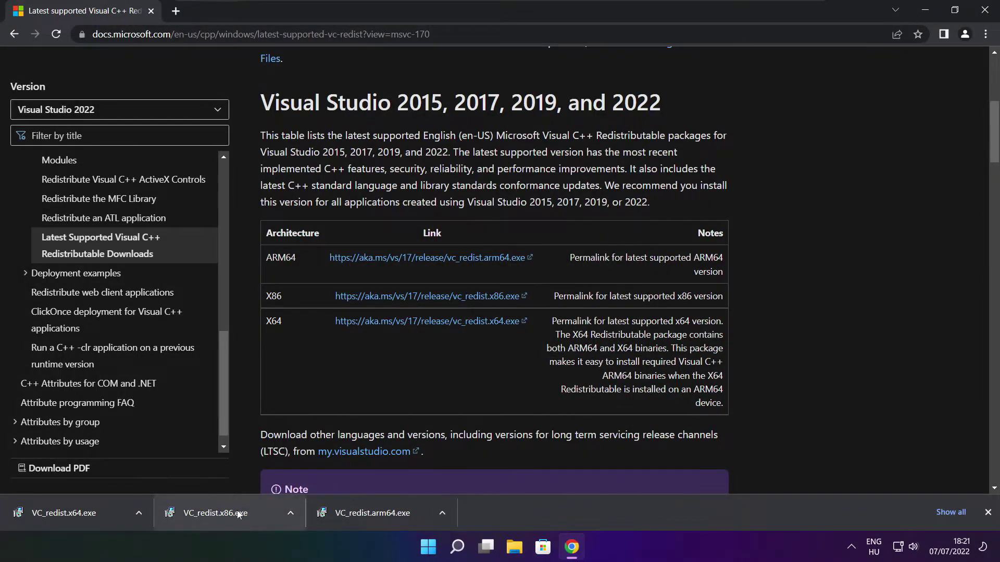
Install the x86 Visual C++ 2015-2022 Redistributable 14.32.31332 from VC_redist.x86.exe.
left_click(237, 515)
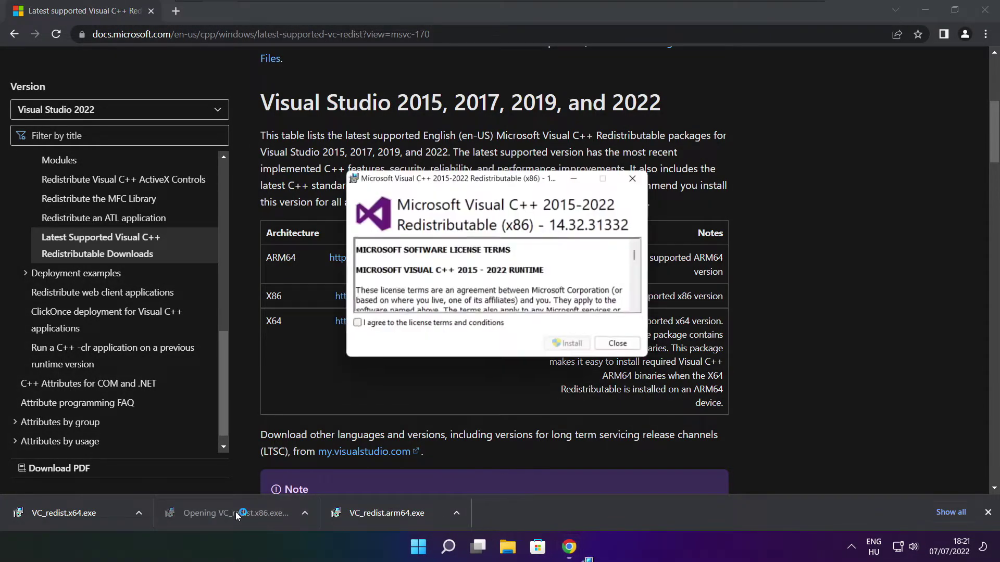
left_click_drag(642, 263, 641, 303)
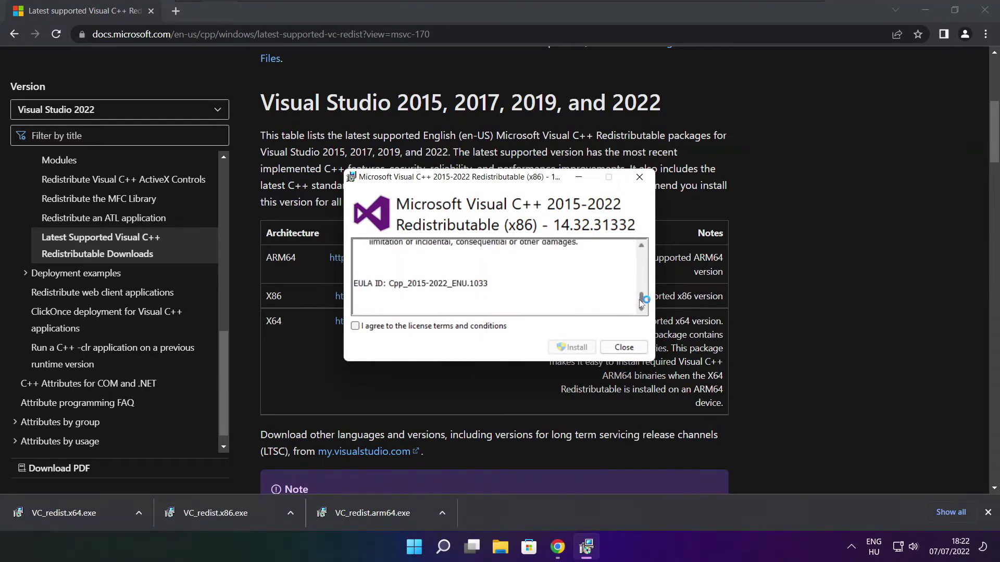
left_click(355, 327)
left_click(572, 347)
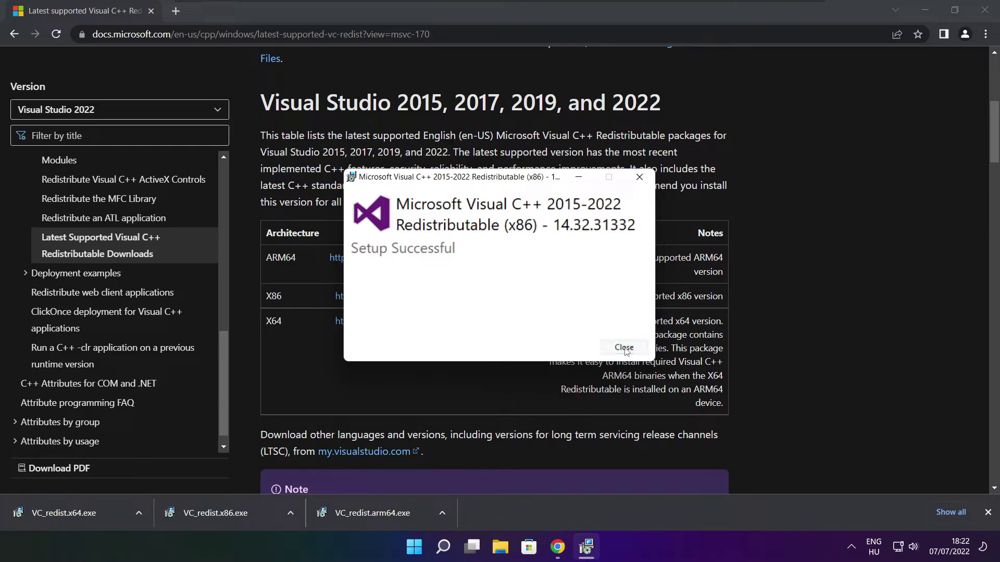
left_click(623, 348)
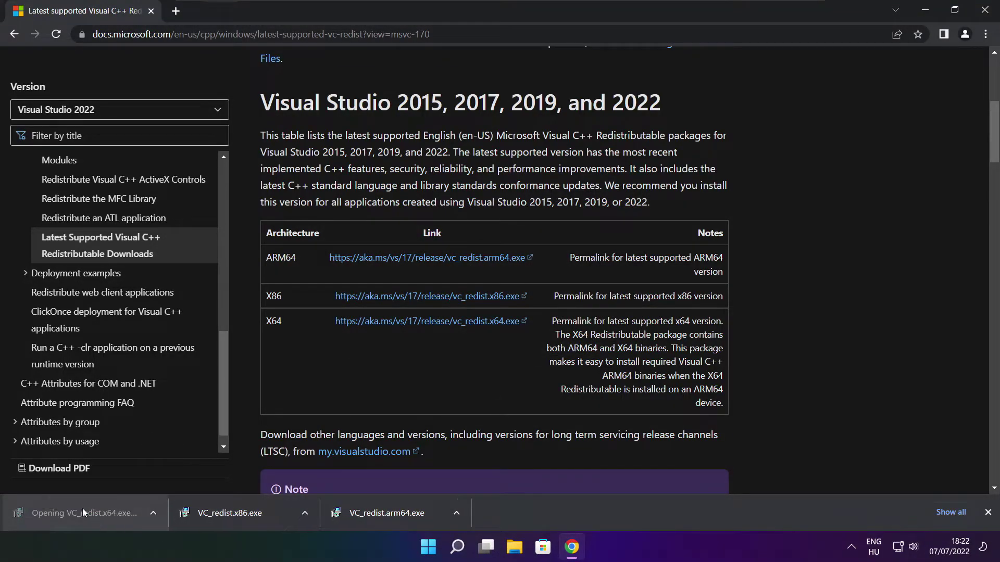
Install the x64 Visual C++ 2015-2022 Redistributable 14.32.31332 from VC_redist.x64.exe.
left_click(85, 513)
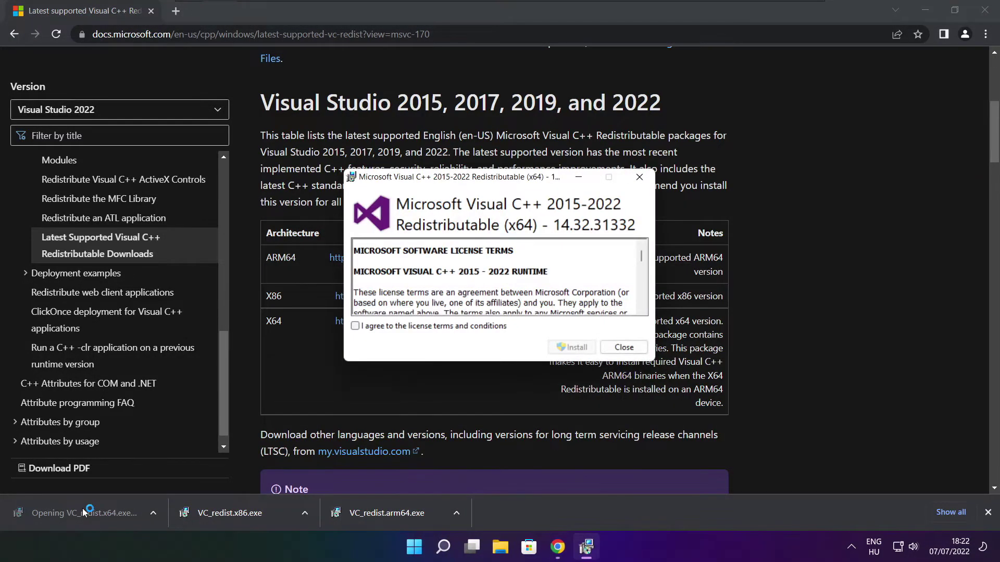
left_click_drag(642, 258, 642, 308)
left_click(355, 326)
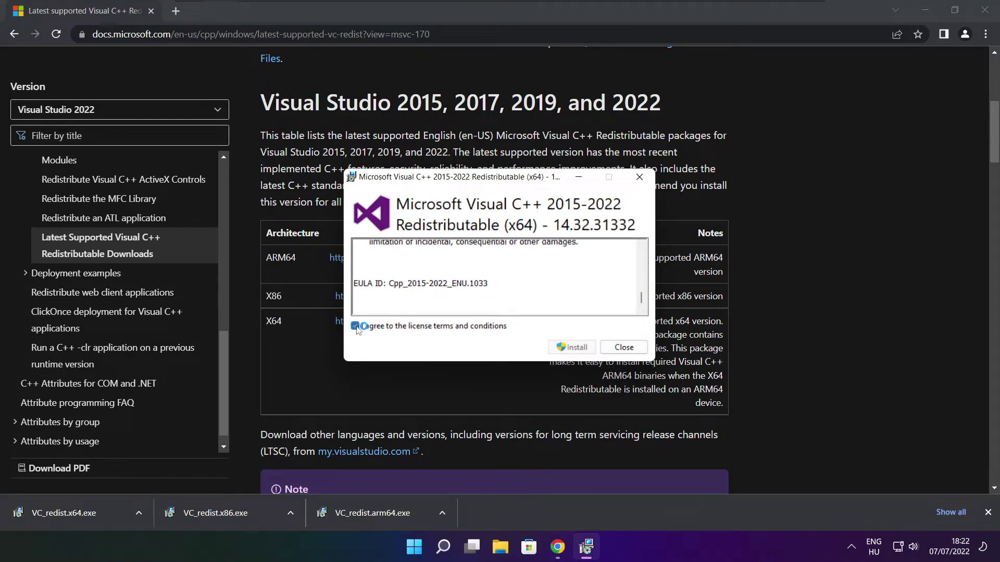
left_click(575, 351)
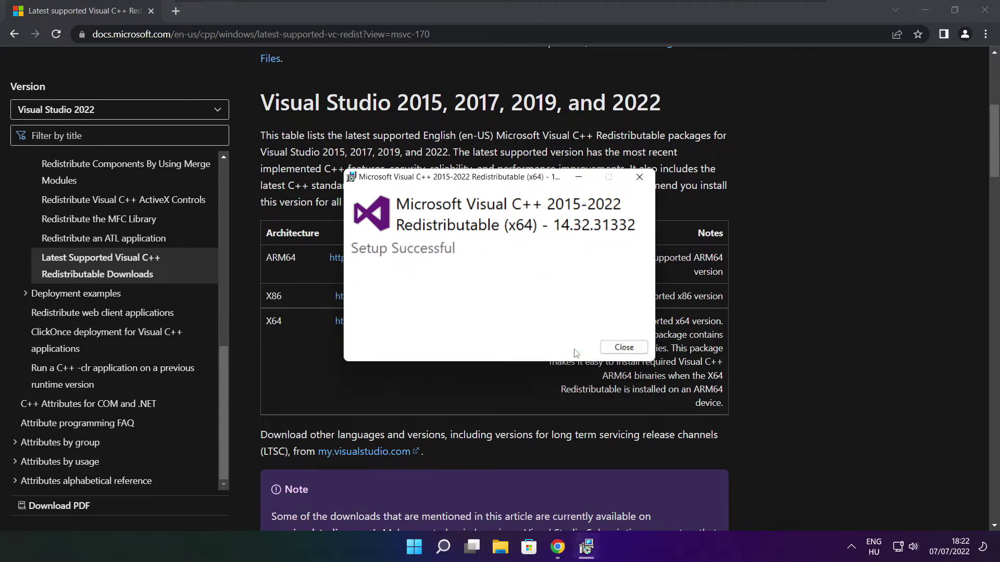
left_click(624, 348)
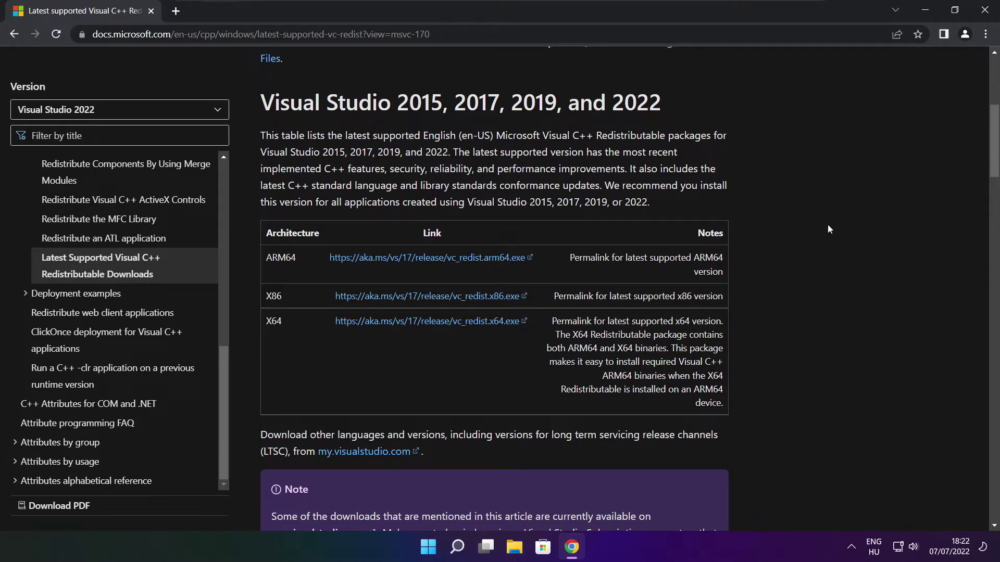
Close Chrome and show the Startup apps list in Task Manager.
left_click(985, 11)
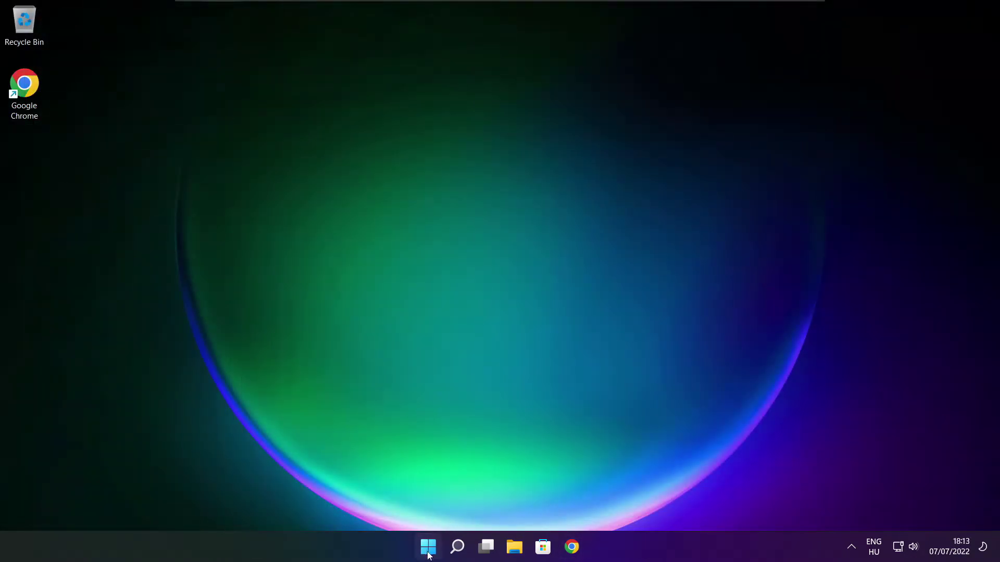
right_click(430, 549)
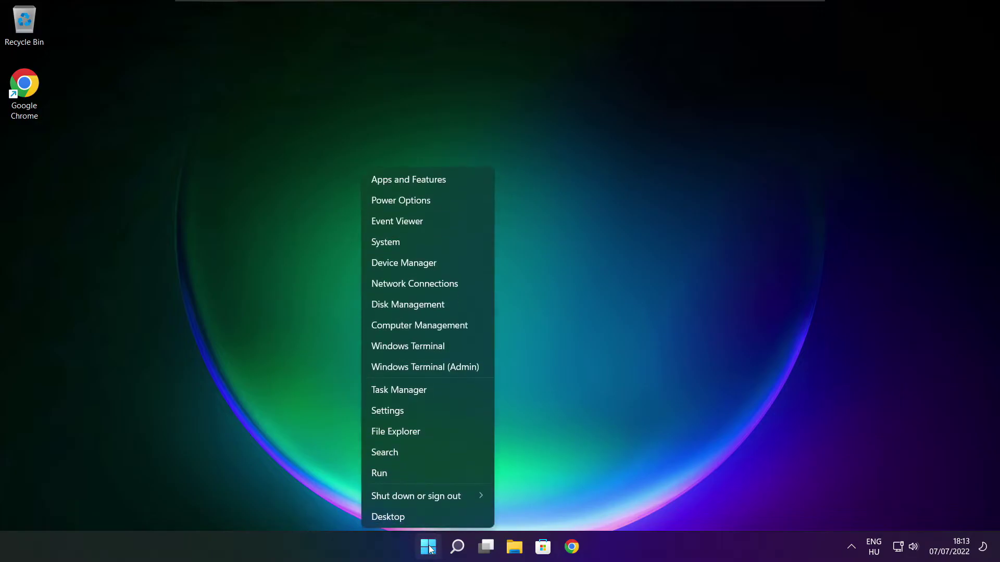
left_click(431, 391)
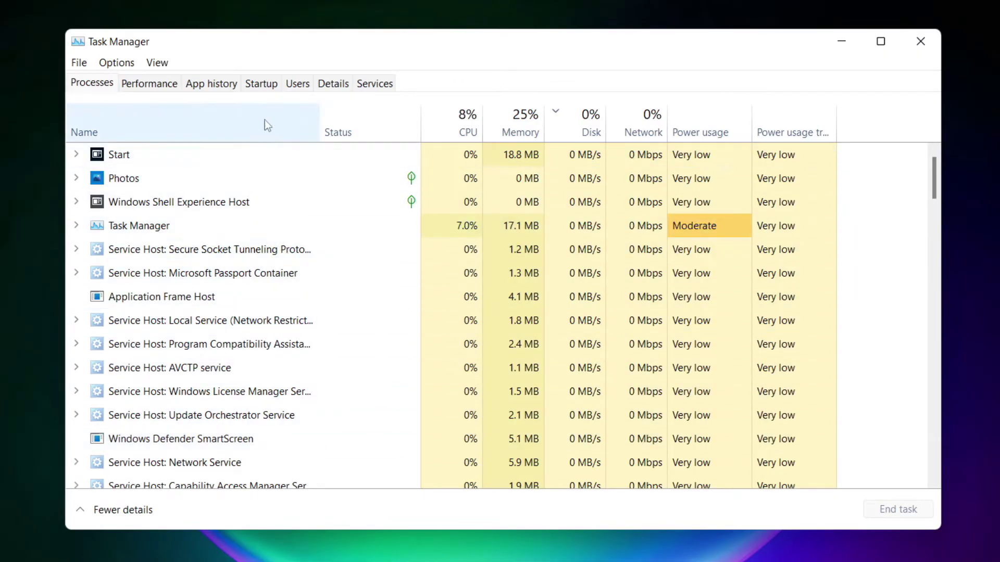
left_click(264, 89)
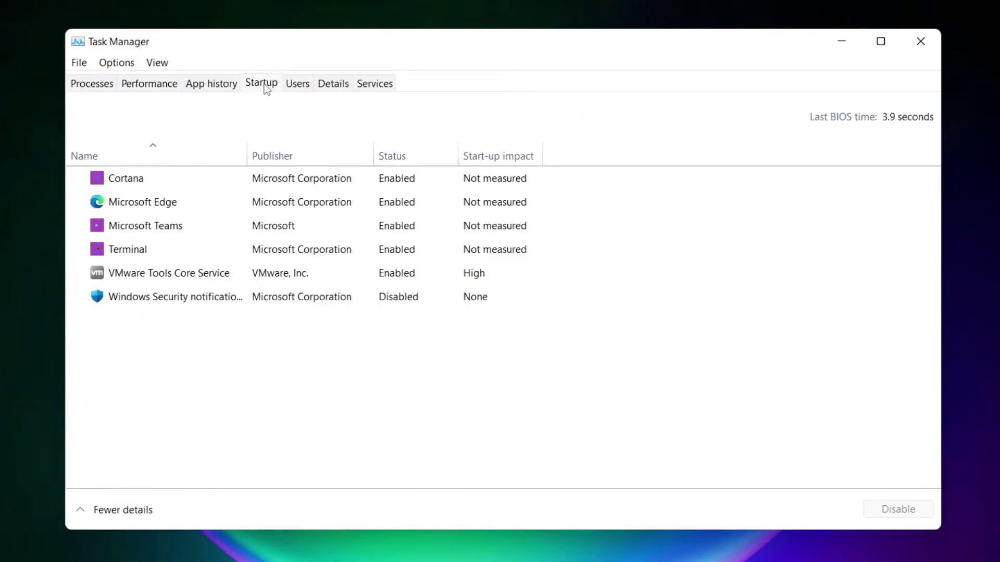
Disable Cortana, Microsoft Edge, Microsoft Teams and Terminal in the startup list.
left_click(314, 183)
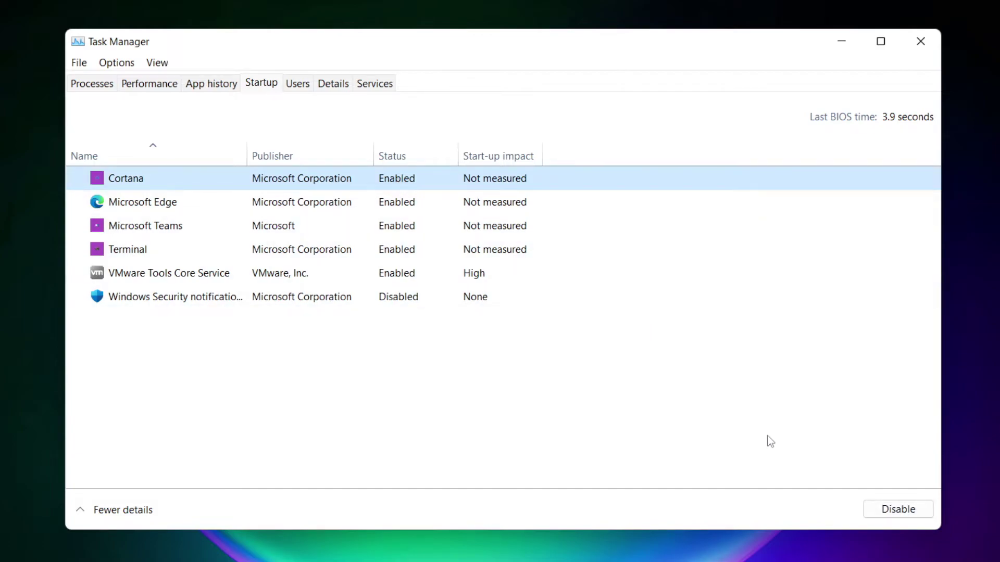
left_click(897, 509)
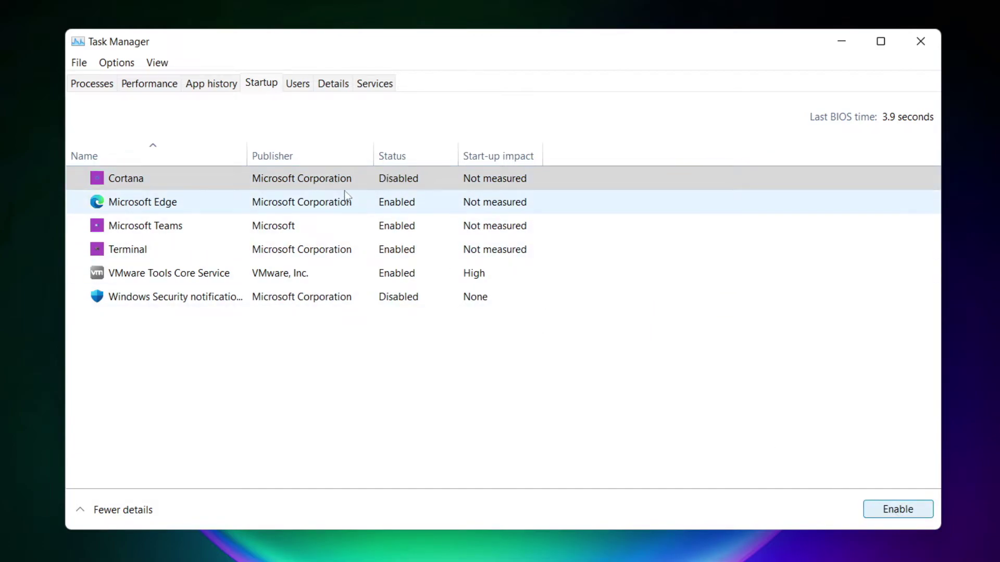
left_click(229, 207)
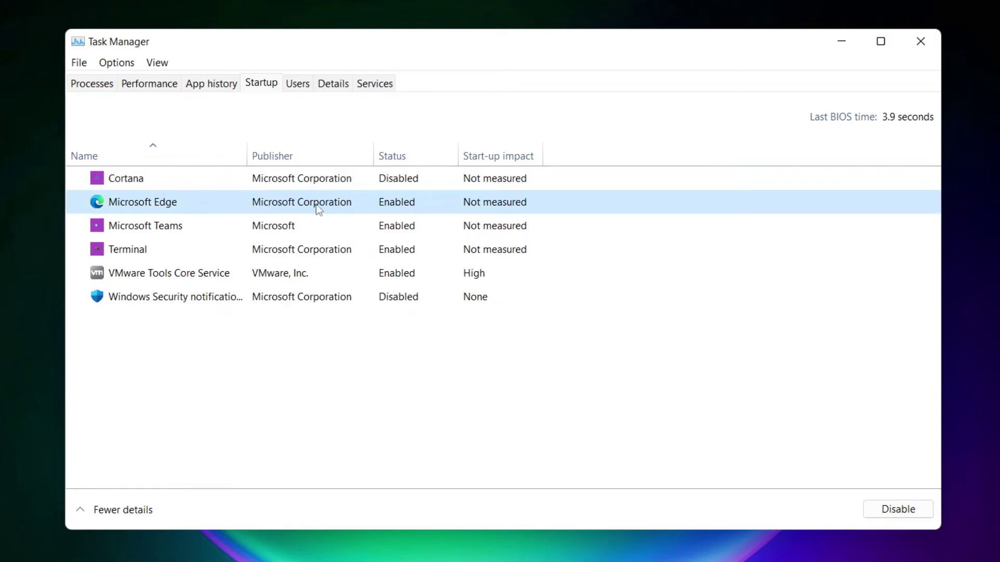
left_click(906, 515)
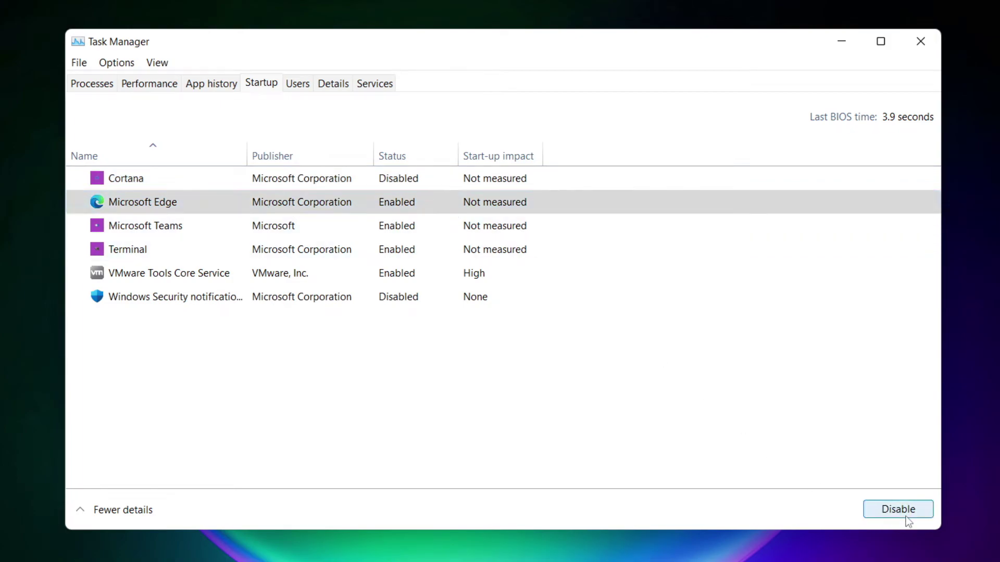
left_click(414, 229)
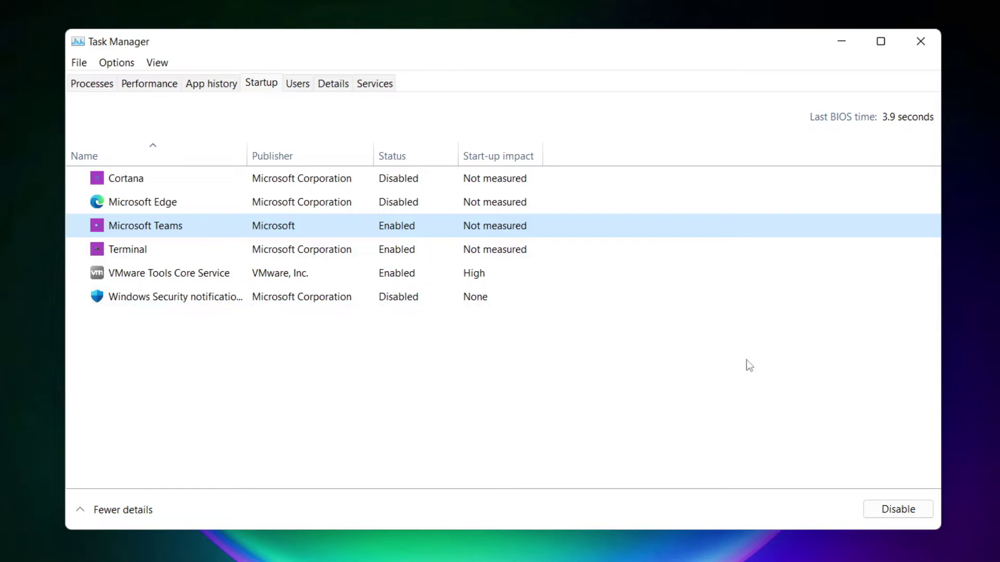
left_click(913, 513)
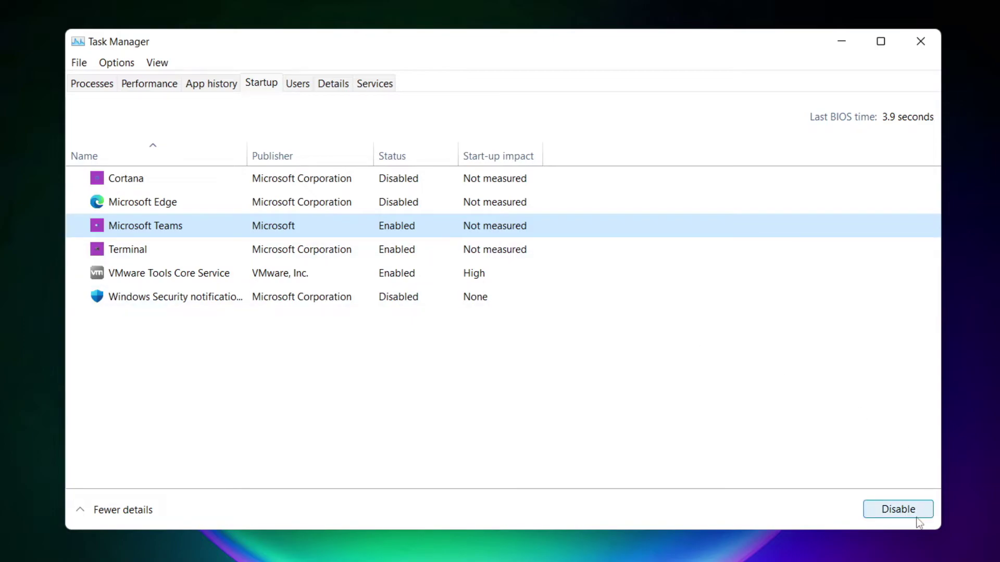
left_click(332, 254)
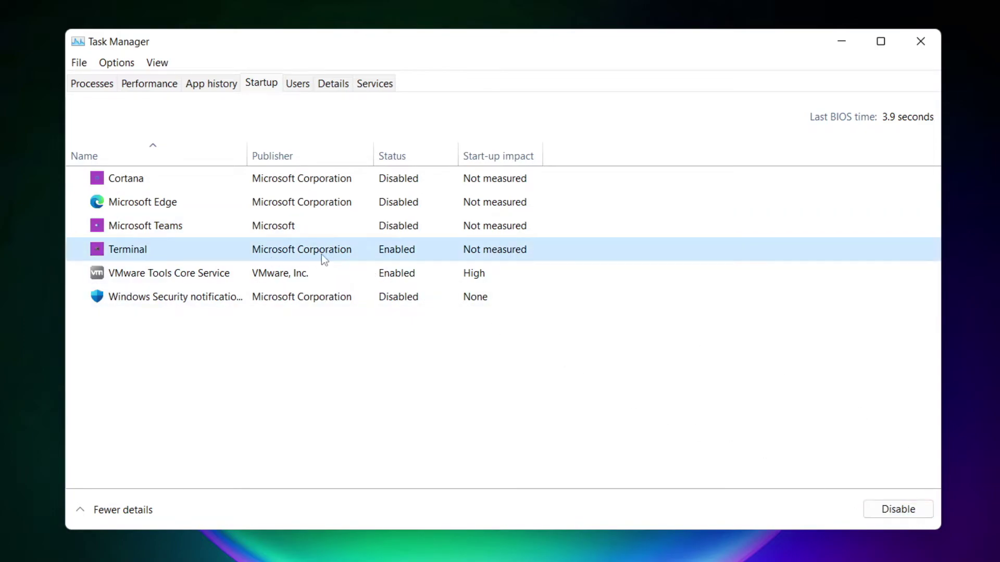
left_click(913, 514)
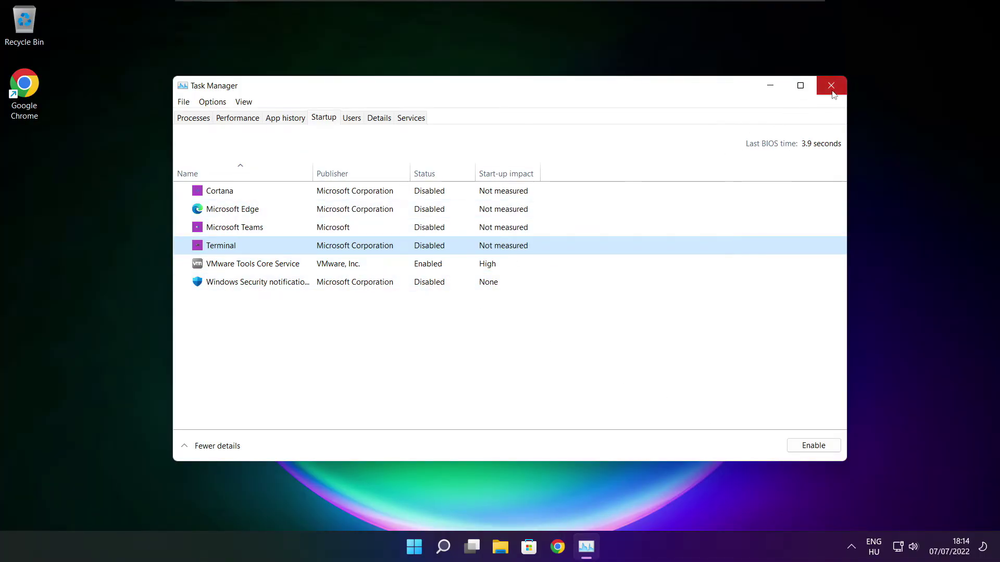
Close Task Manager, launch Command Prompt as administrator from a 'cmd' search, and centre the window.
left_click(829, 88)
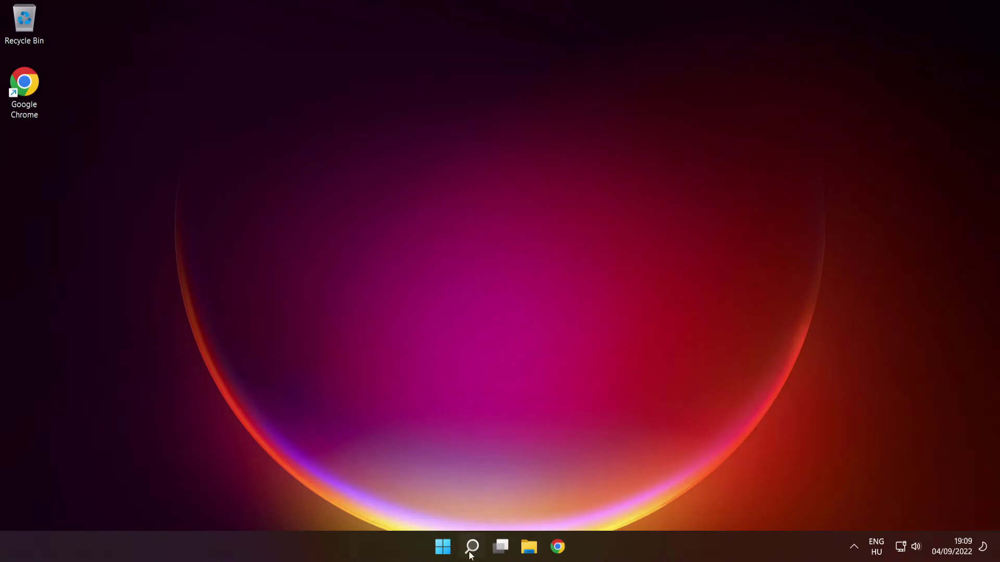
mouse_move(468, 556)
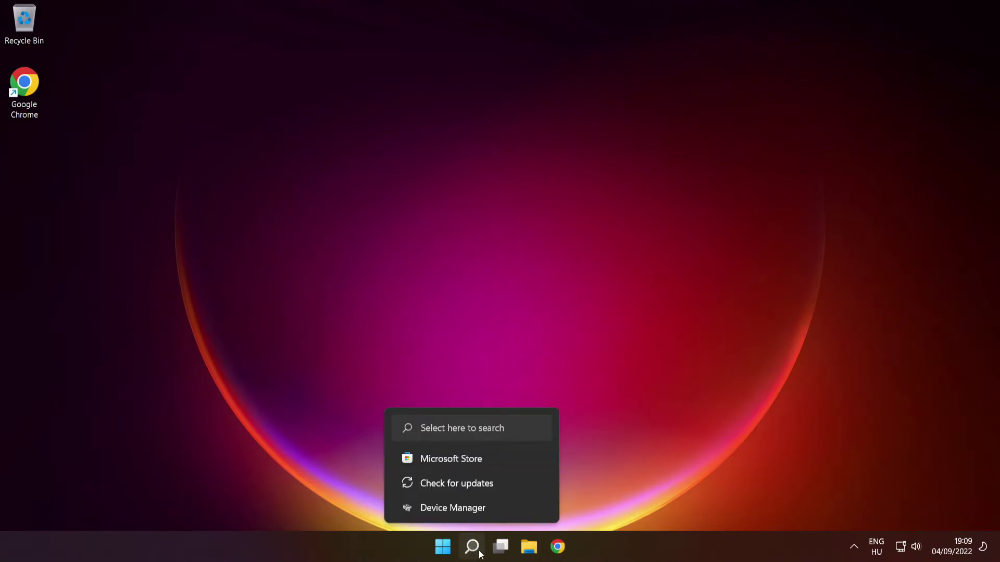
left_click(473, 551)
type("cmd")
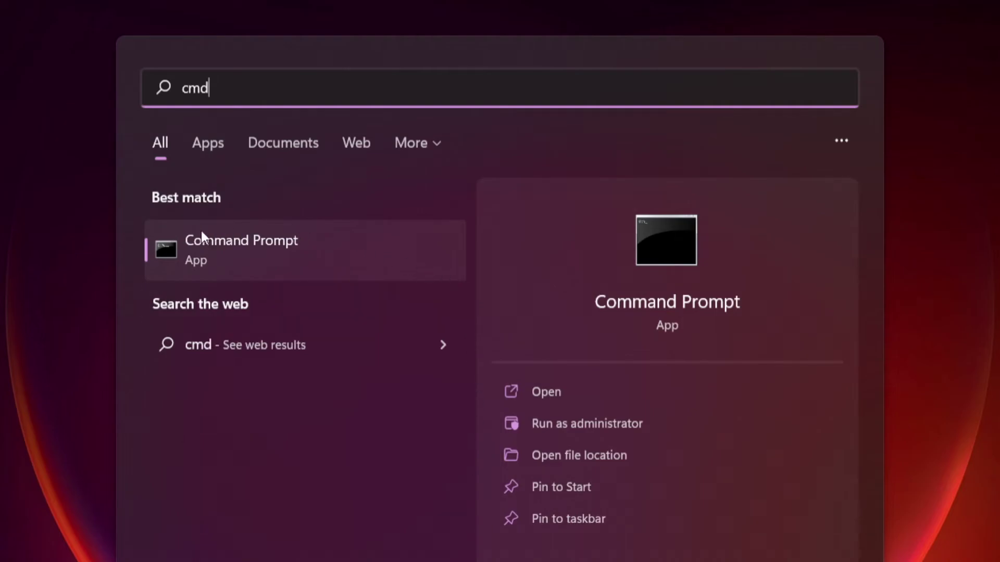
right_click(365, 246)
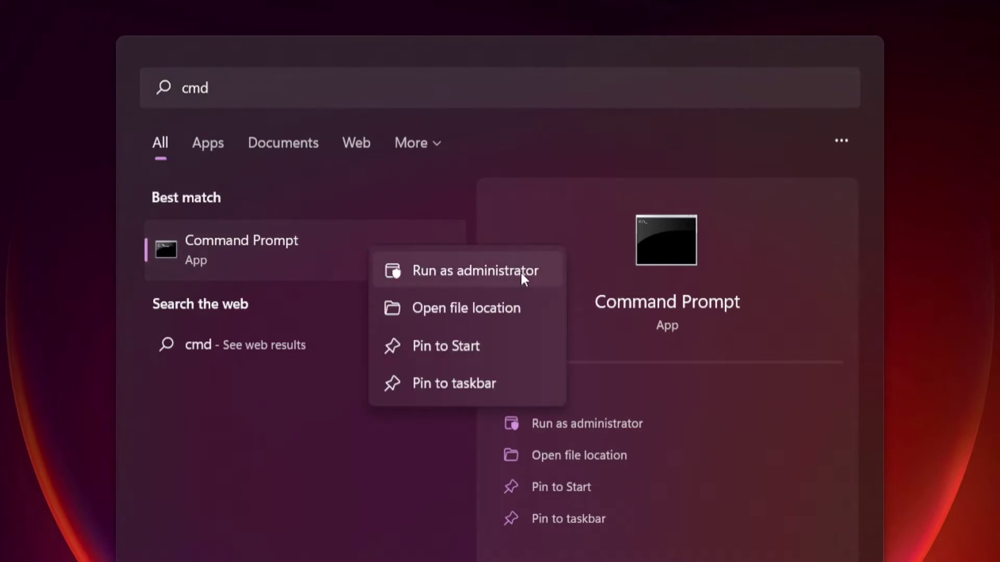
left_click(475, 270)
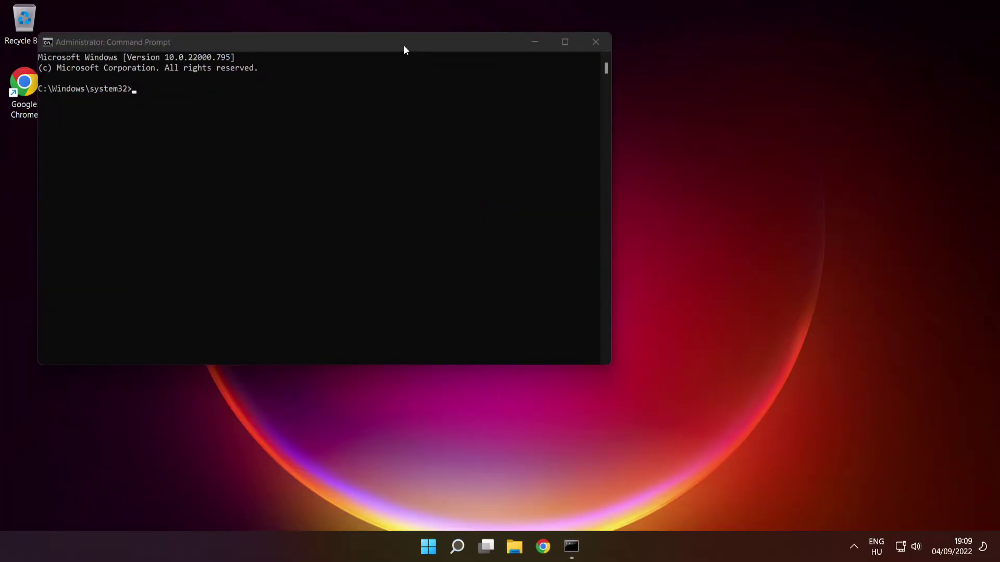
left_click_drag(403, 47, 576, 128)
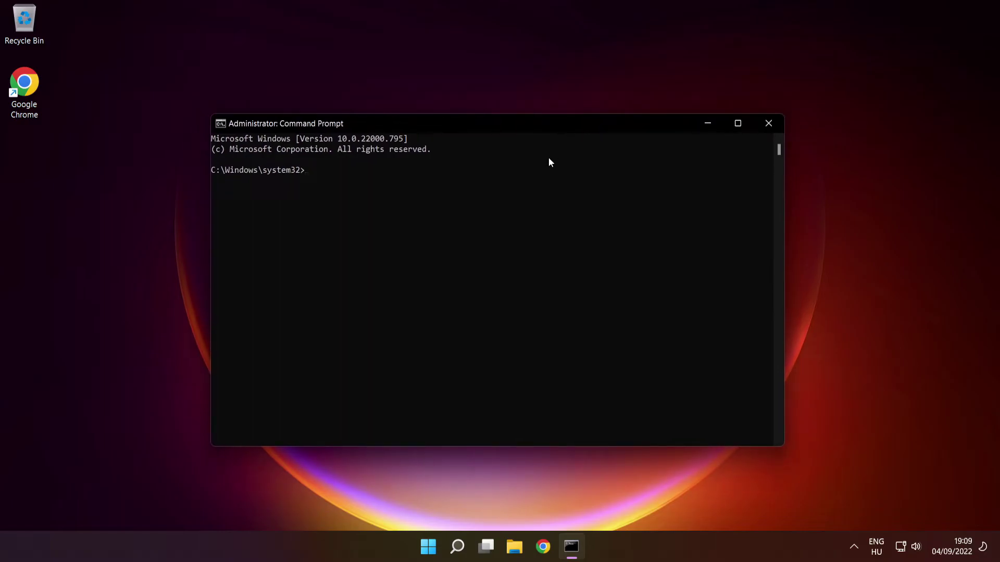
Run sfc /scannow in the administrator Command Prompt until verification reaches 100%.
type("sfc /scannow")
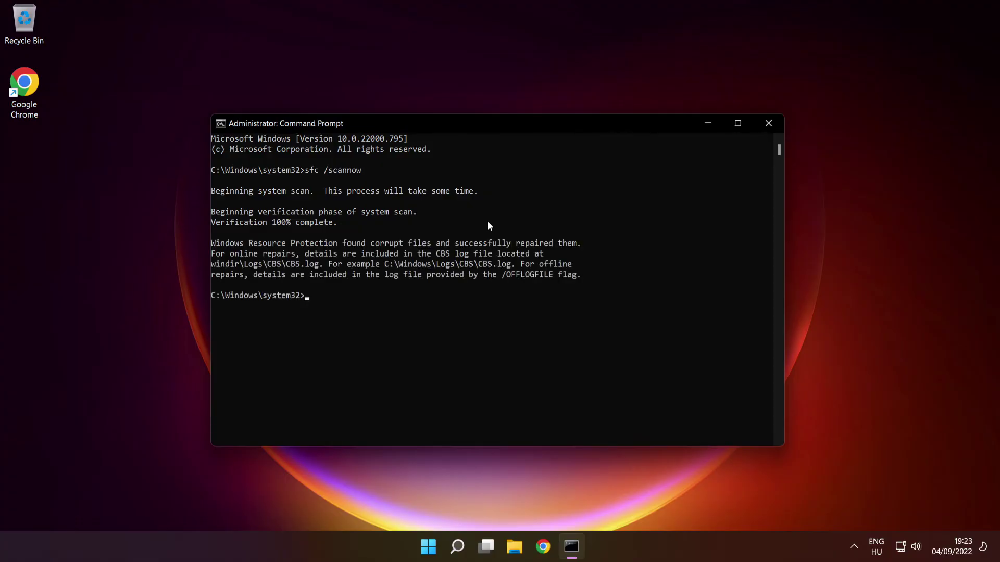
Close Command Prompt and bring up the Start menu's power options to restart.
left_click(769, 125)
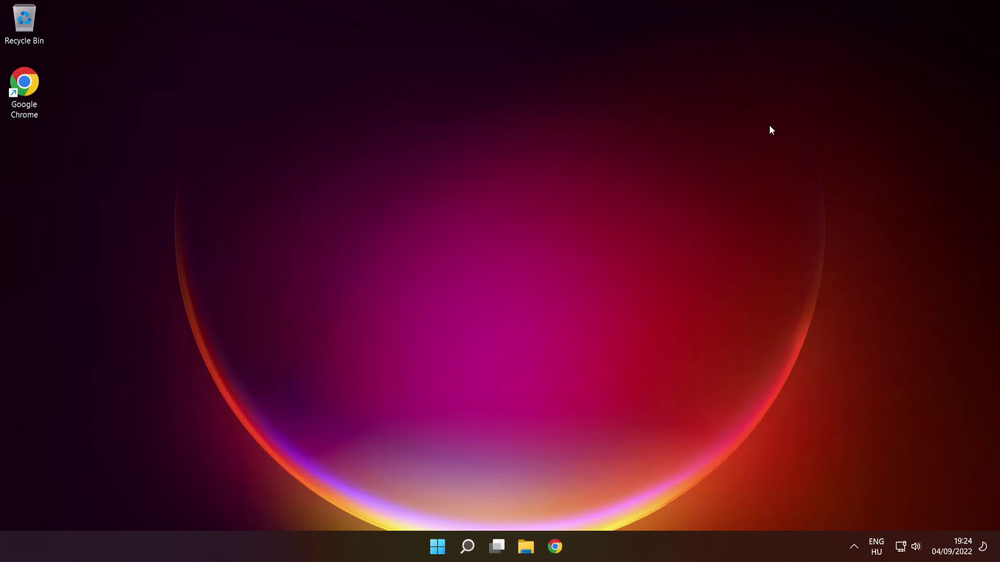
left_click(443, 546)
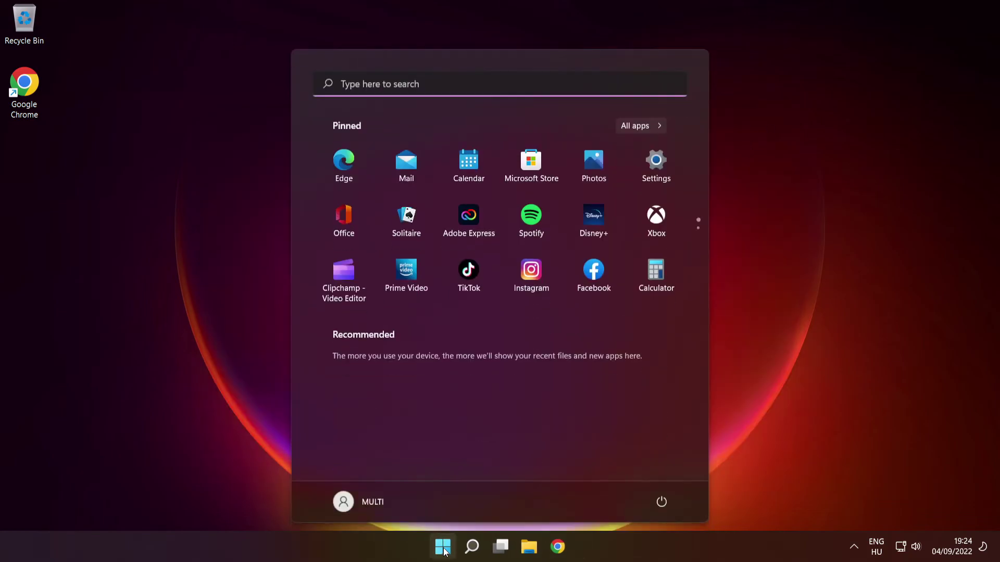
left_click(662, 502)
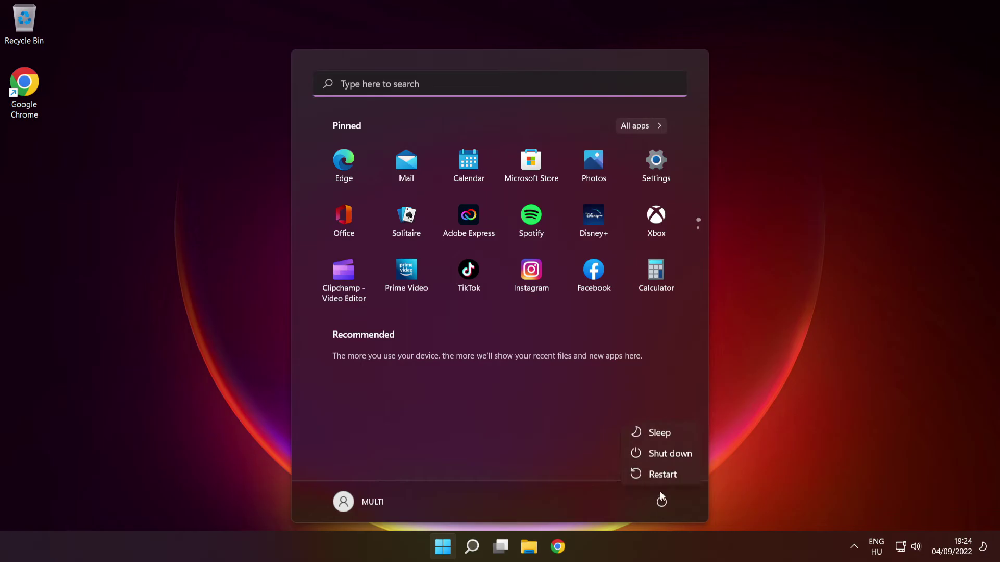